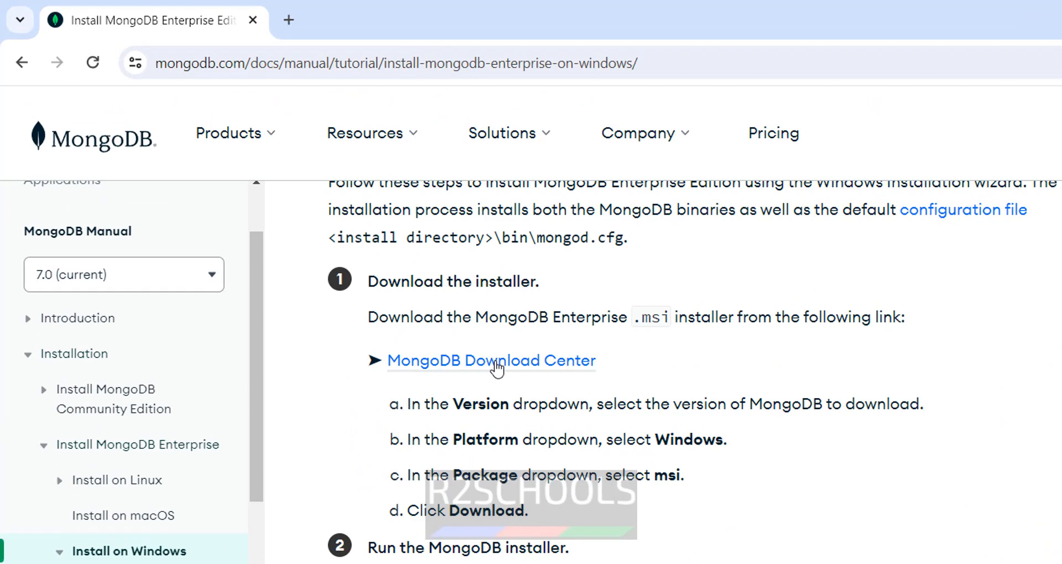
# Open the MongoDB Download Center link in a new browser tab and switch to that tab.
pyautogui.rightClick(527, 364)
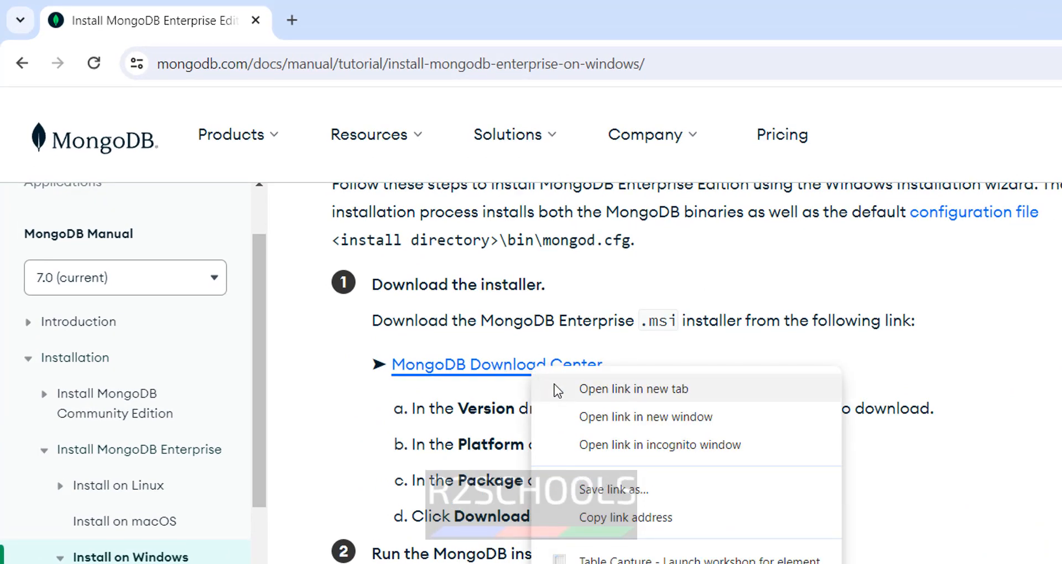
pyautogui.click(557, 391)
pyautogui.click(409, 22)
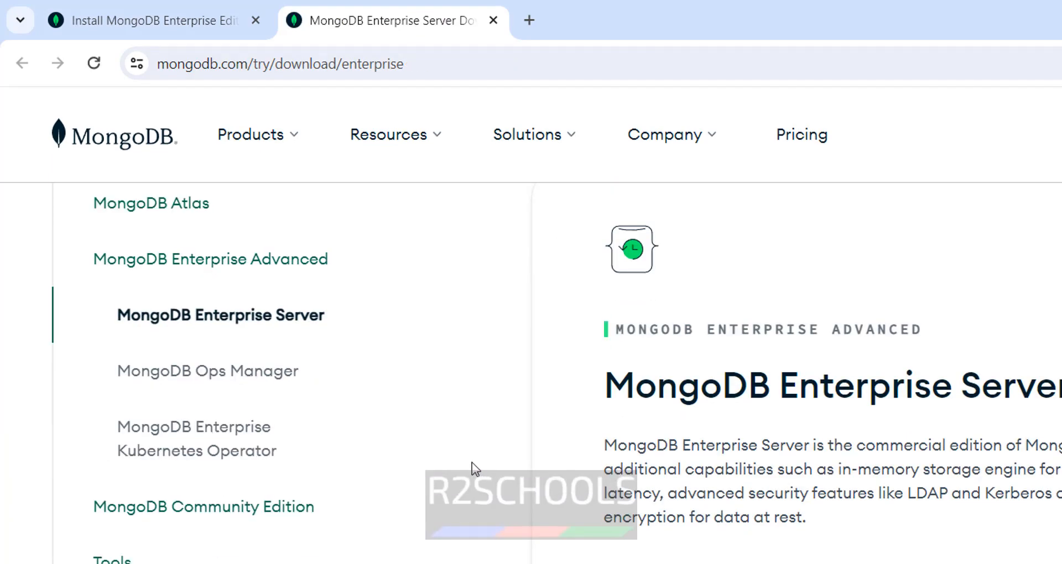
# Examine the versions offered for the MongoDB Enterprise Server download, keeping 7.0.8 (current) selected.
pyautogui.scroll(-4, 736, 539)
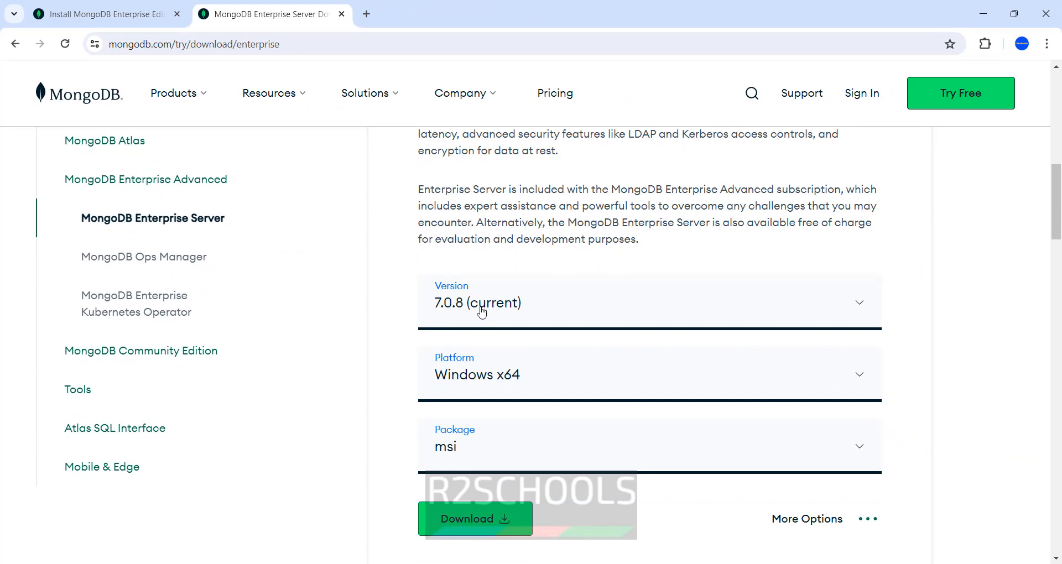
pyautogui.click(481, 313)
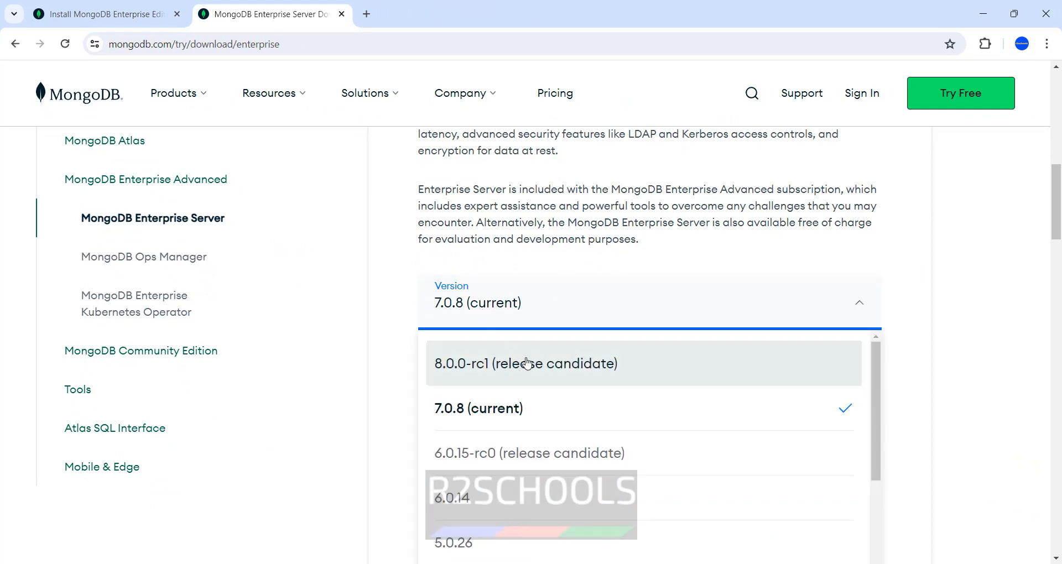
pyautogui.click(400, 314)
pyautogui.scroll(-3, 403, 316)
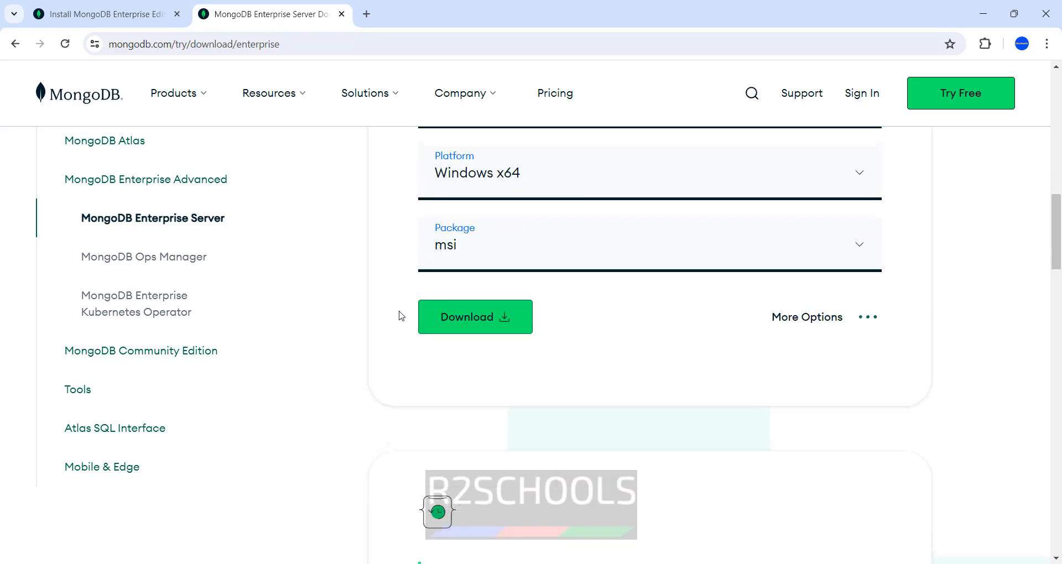
pyautogui.scroll(1, 480, 201)
pyautogui.click(498, 177)
pyautogui.scroll(-5, 878, 332)
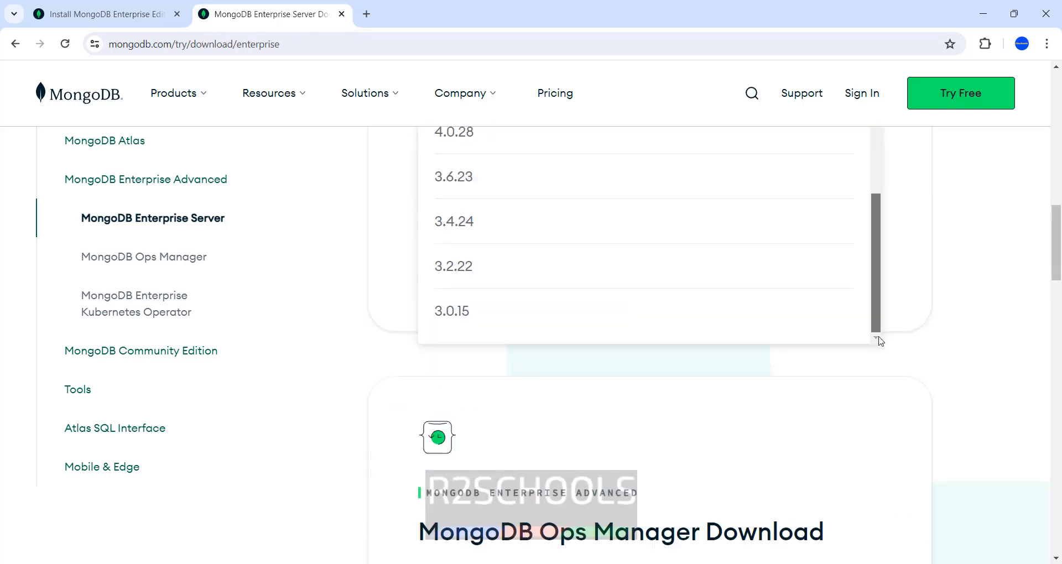
pyautogui.moveTo(881, 257); pyautogui.dragTo(883, 137)
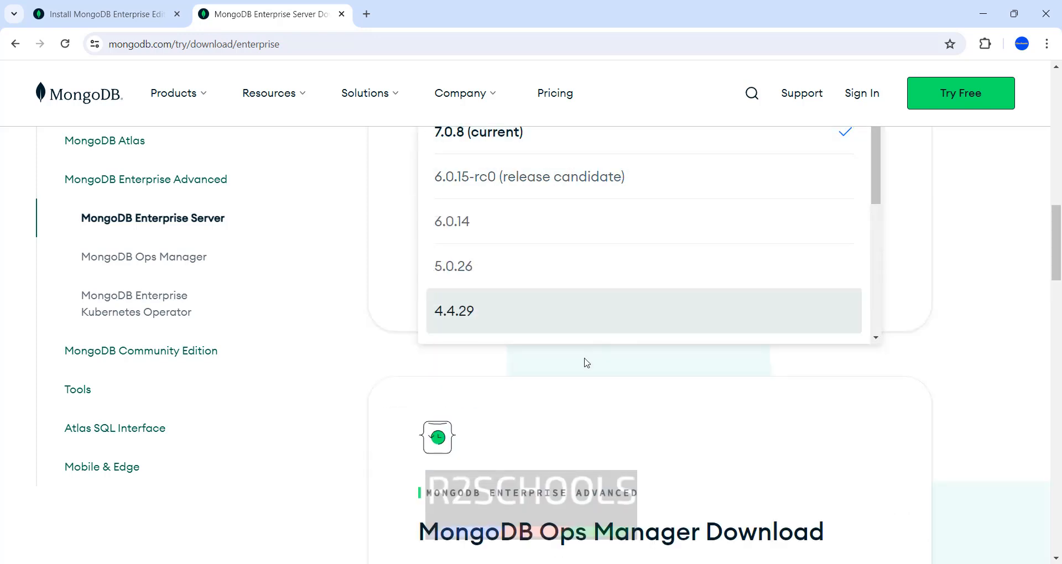
pyautogui.click(377, 361)
pyautogui.scroll(4, 386, 348)
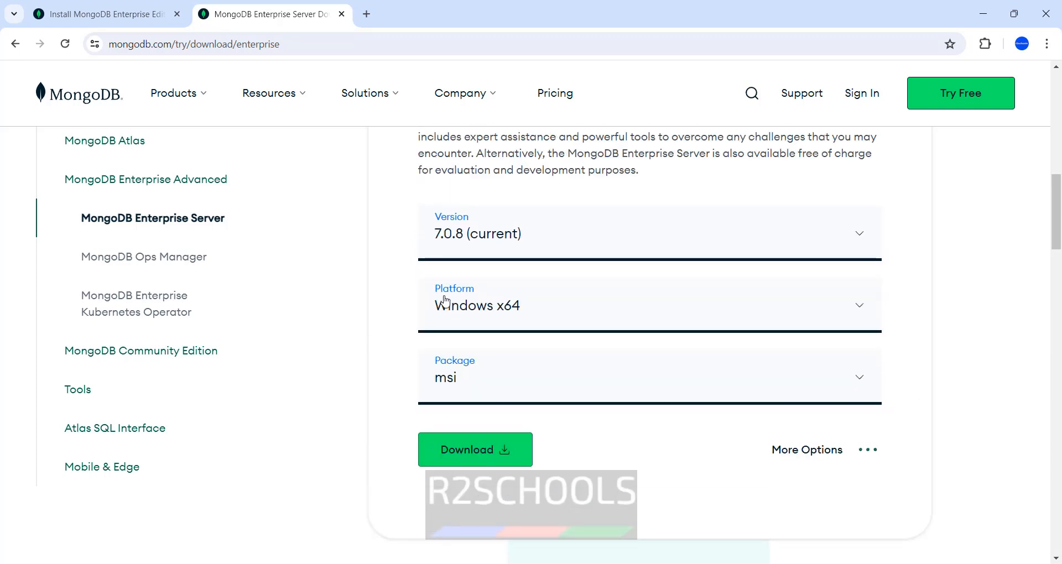
# Review the platform and package options for the Enterprise Server download, keeping Windows x64 and msi selected.
pyautogui.click(467, 317)
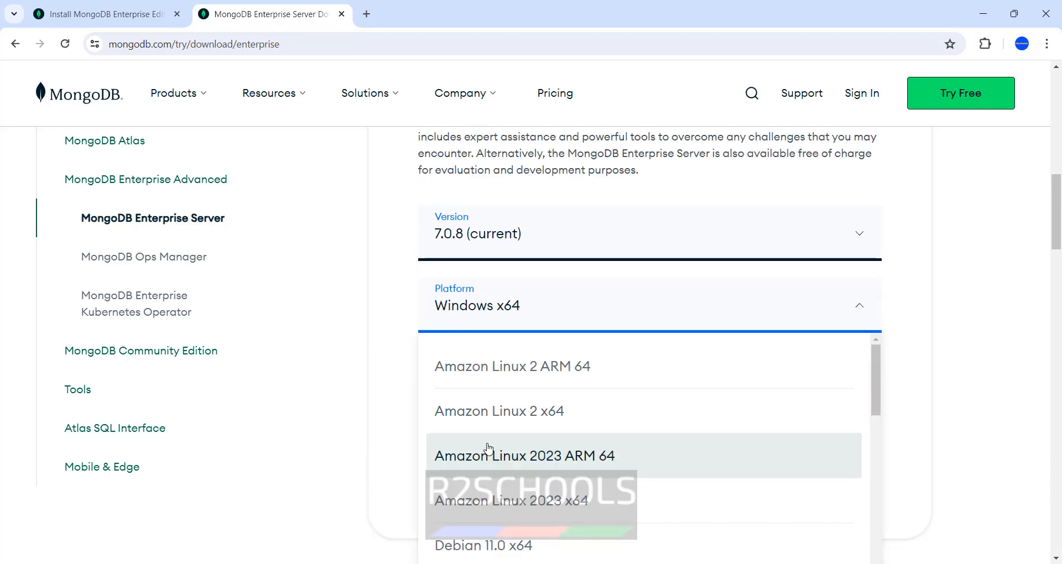
pyautogui.click(981, 314)
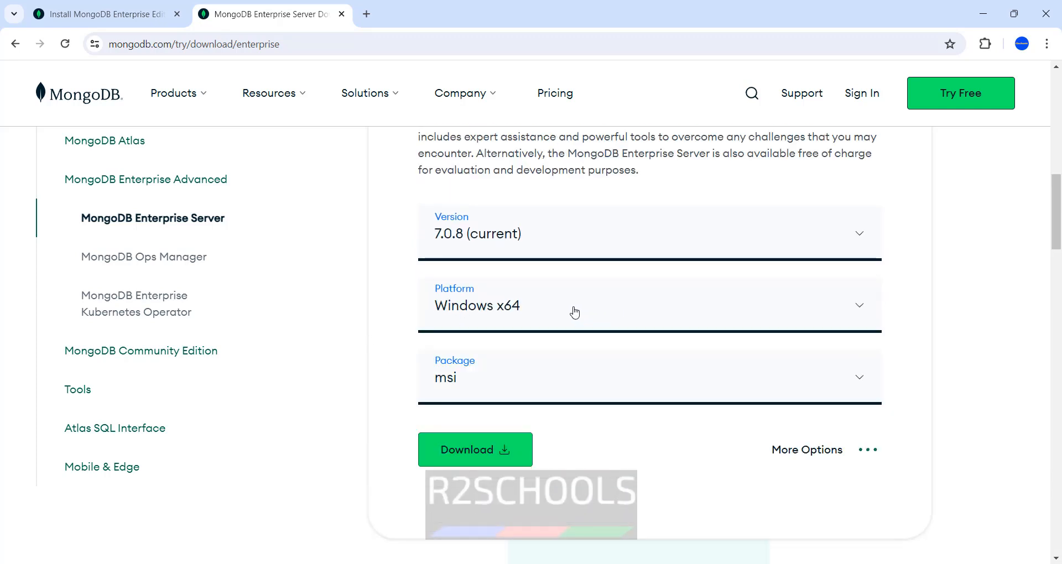
pyautogui.click(470, 385)
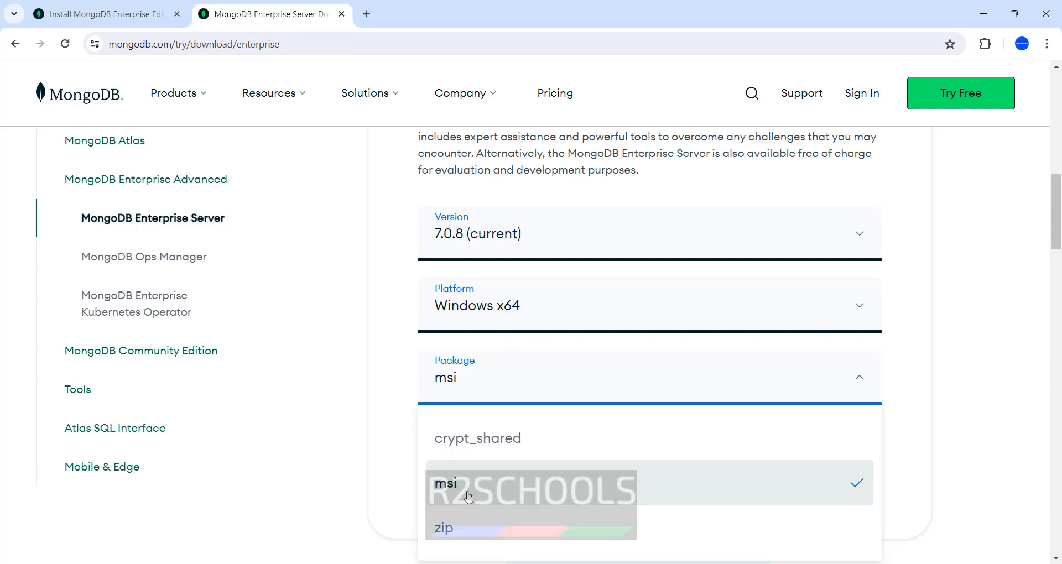
pyautogui.click(960, 365)
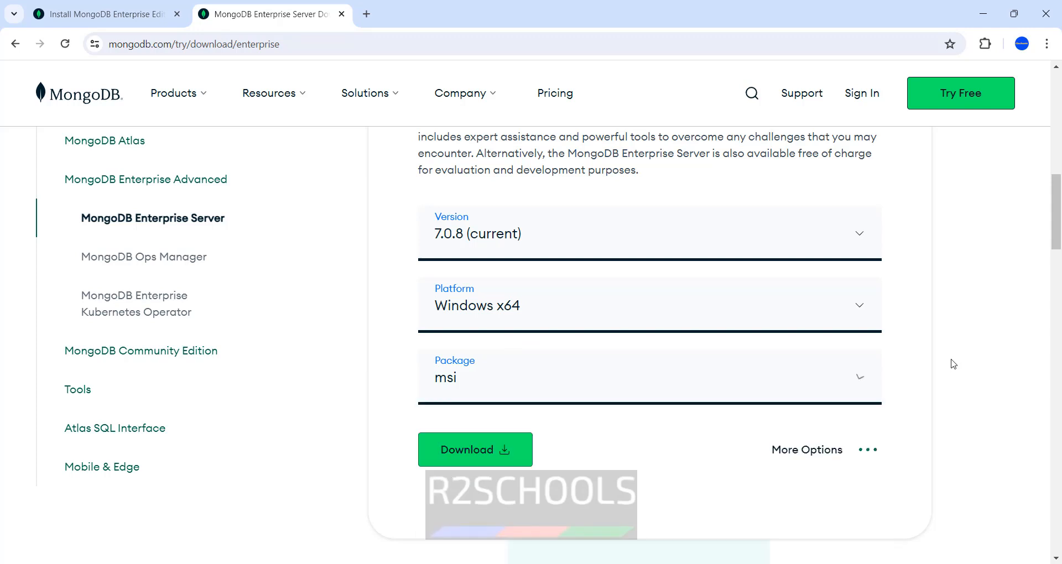
# Start the Enterprise Server download and fill in the business email, first name and last name in the registration form.
pyautogui.click(498, 451)
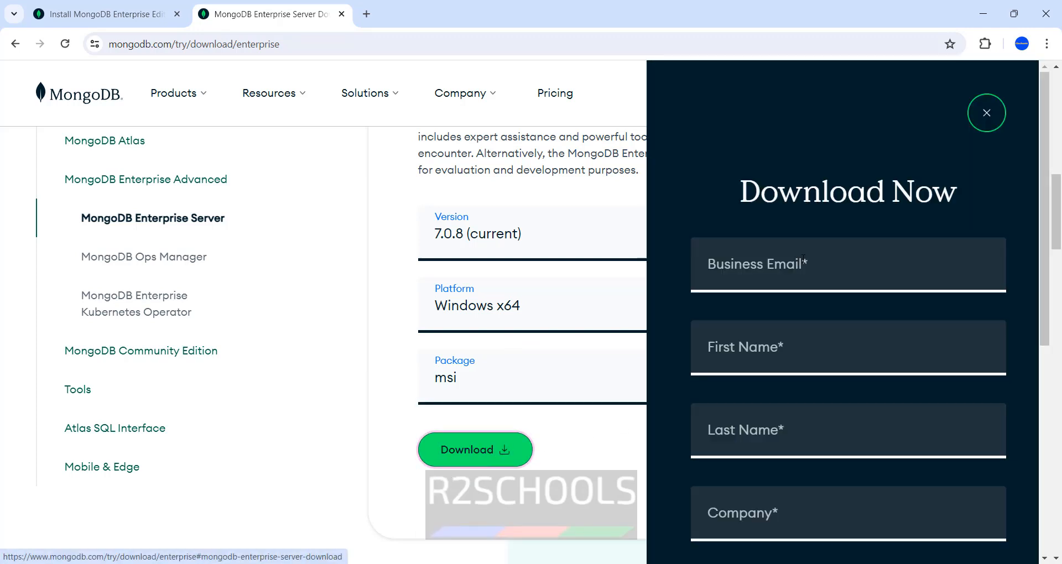
pyautogui.click(788, 284)
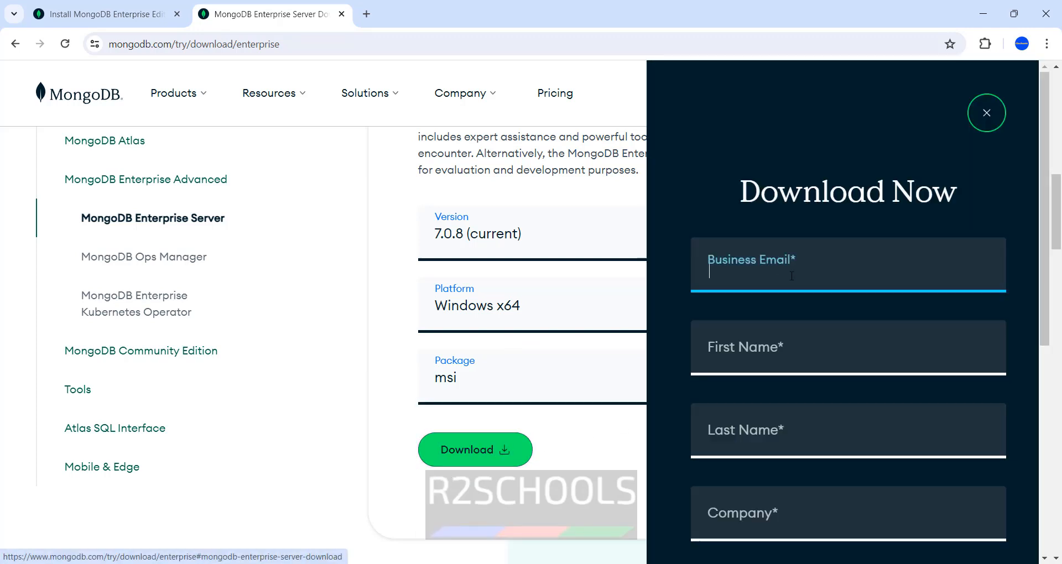
pyautogui.click(793, 321)
pyautogui.click(794, 360)
pyautogui.click(795, 395)
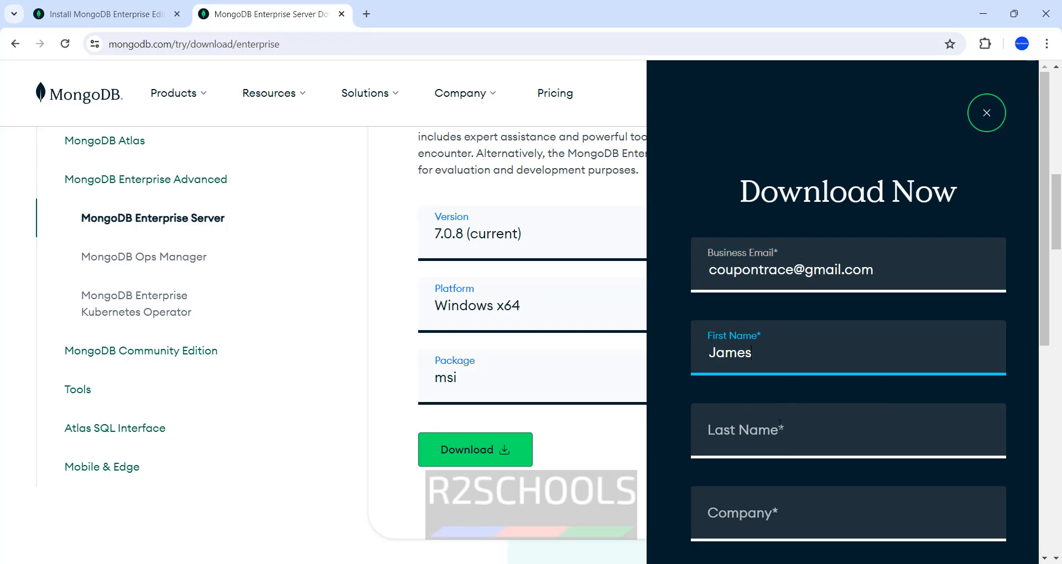
pyautogui.click(778, 430)
pyautogui.write('David')
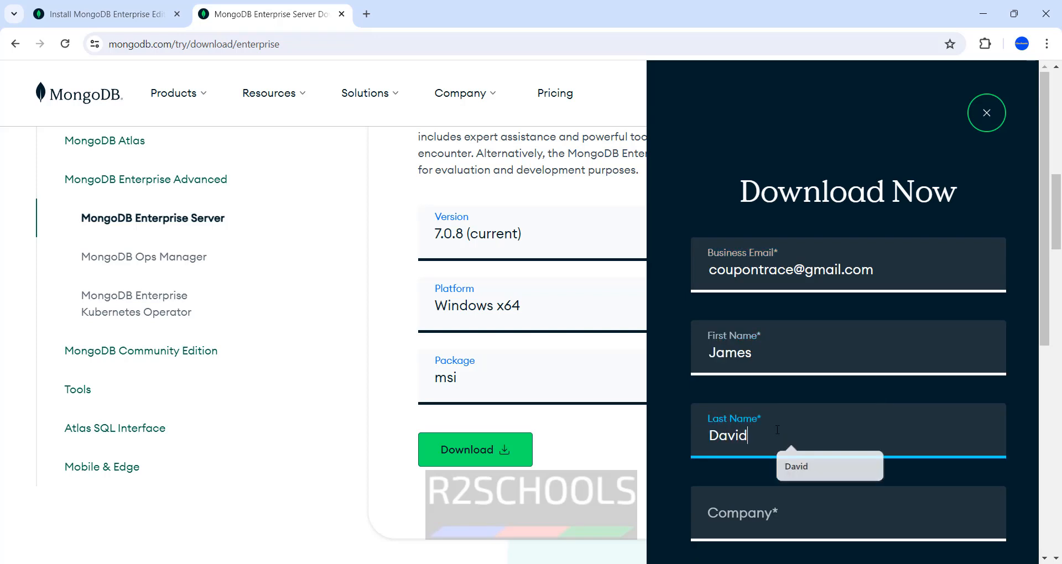
# Set the company to Student and fill in the business phone number in the download form.
pyautogui.scroll(-3, 787, 439)
pyautogui.click(791, 384)
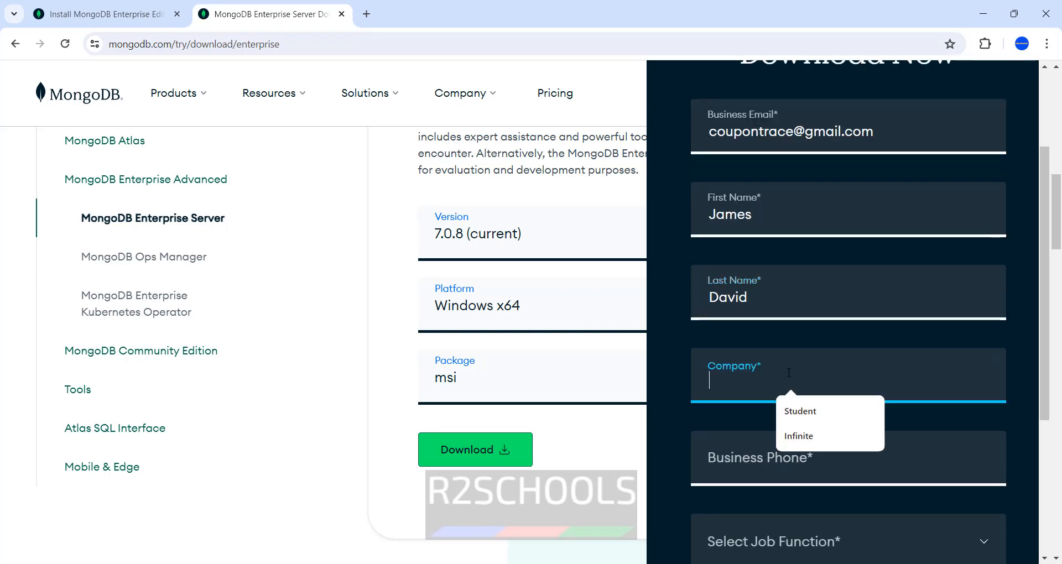
pyautogui.click(795, 414)
pyautogui.click(801, 466)
pyautogui.click(823, 495)
# Set the job function to DBA in the download form.
pyautogui.scroll(-4, 849, 354)
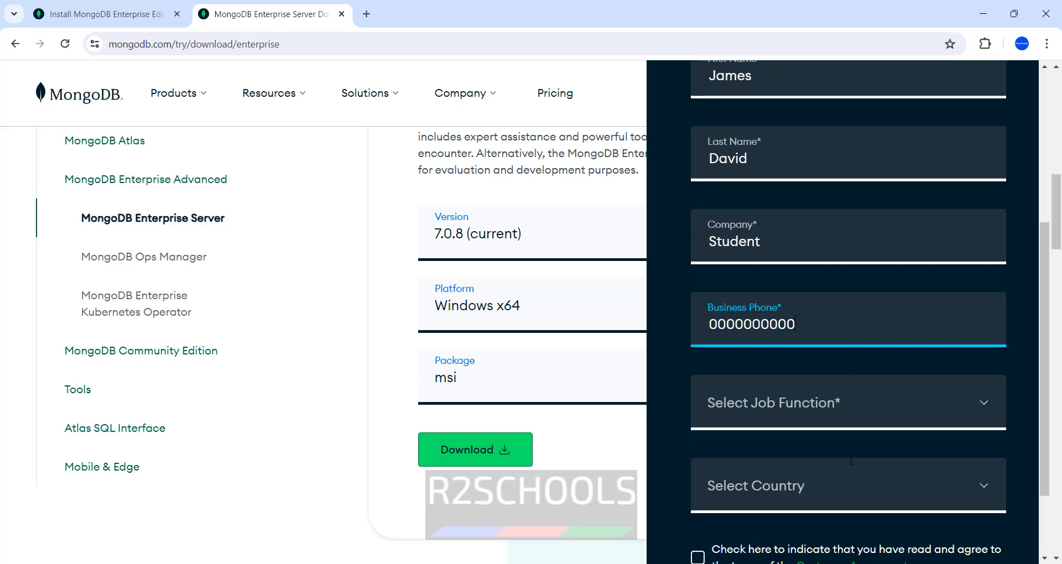
pyautogui.click(851, 354)
pyautogui.scroll(-3, 764, 516)
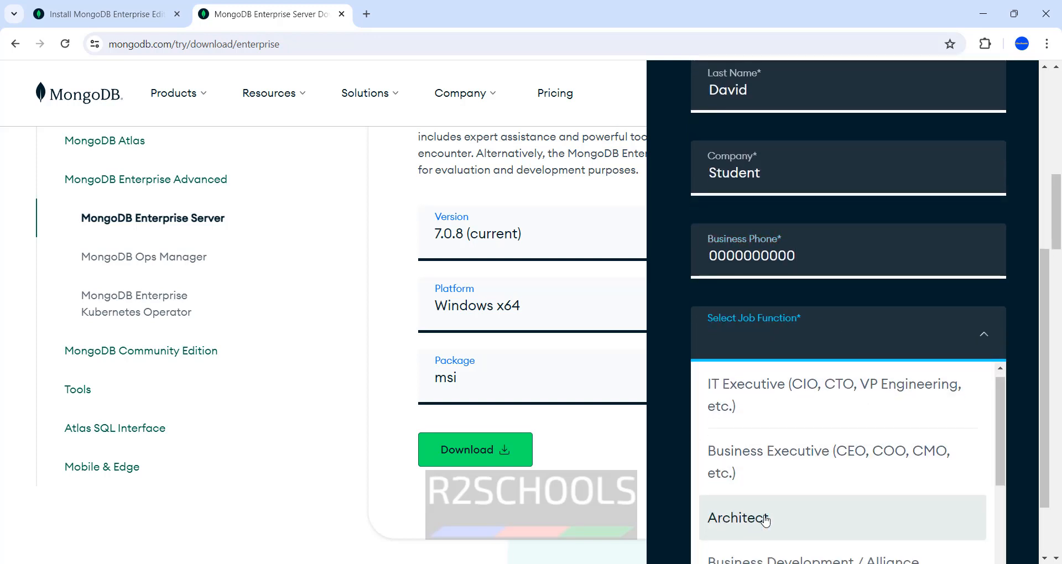
pyautogui.click(750, 435)
pyautogui.scroll(-1, 750, 437)
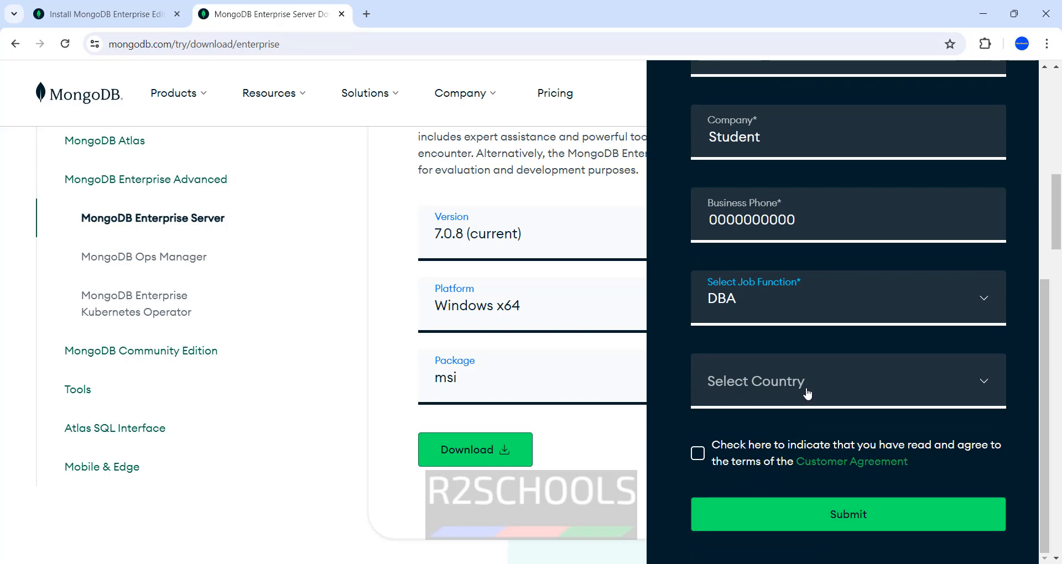
# Set the country to United States and submit the download form with the Customer Agreement accepted.
pyautogui.click(807, 394)
pyautogui.click(779, 442)
pyautogui.click(699, 460)
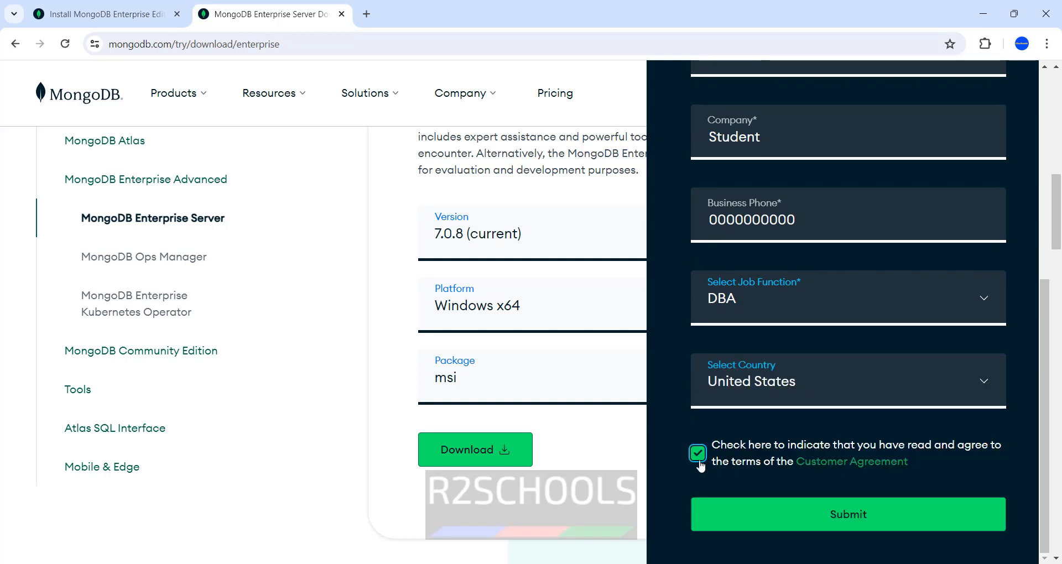
pyautogui.click(759, 518)
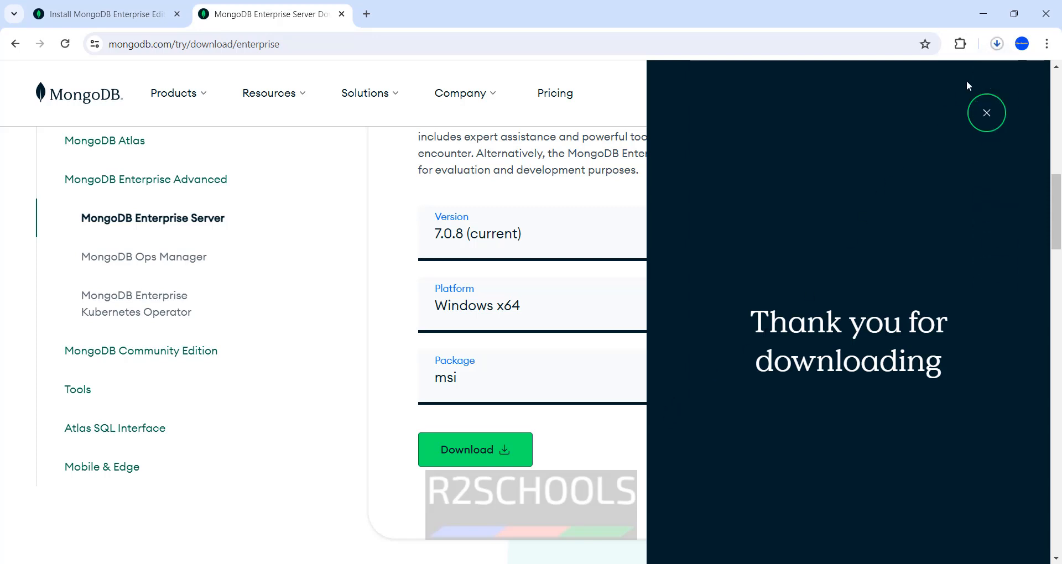
# Launch the downloaded mongodb-windows-x86_64-enterprise-7.0.8-signed.msi installer from the full download history.
pyautogui.click(998, 44)
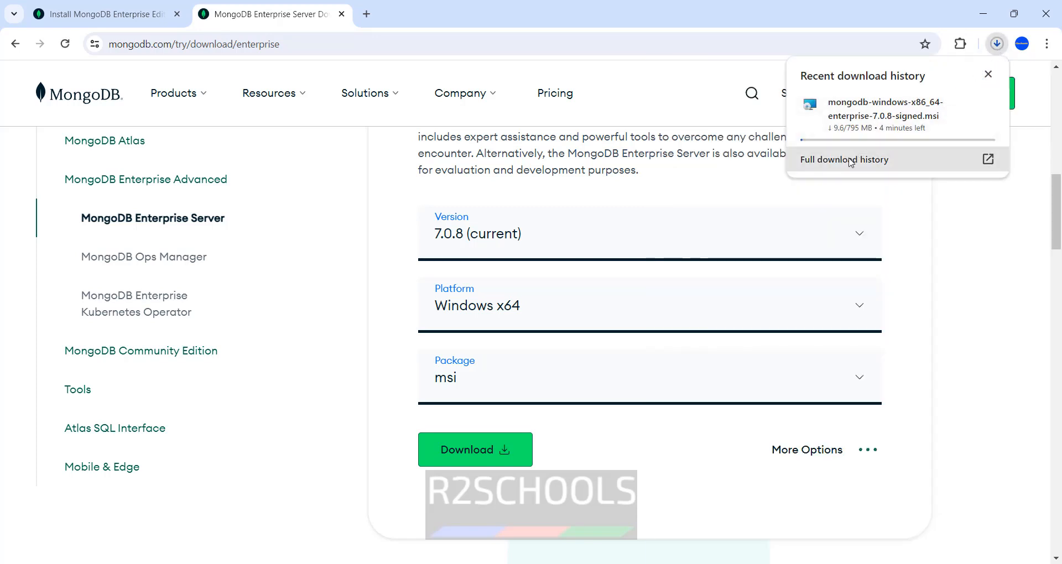
pyautogui.click(857, 160)
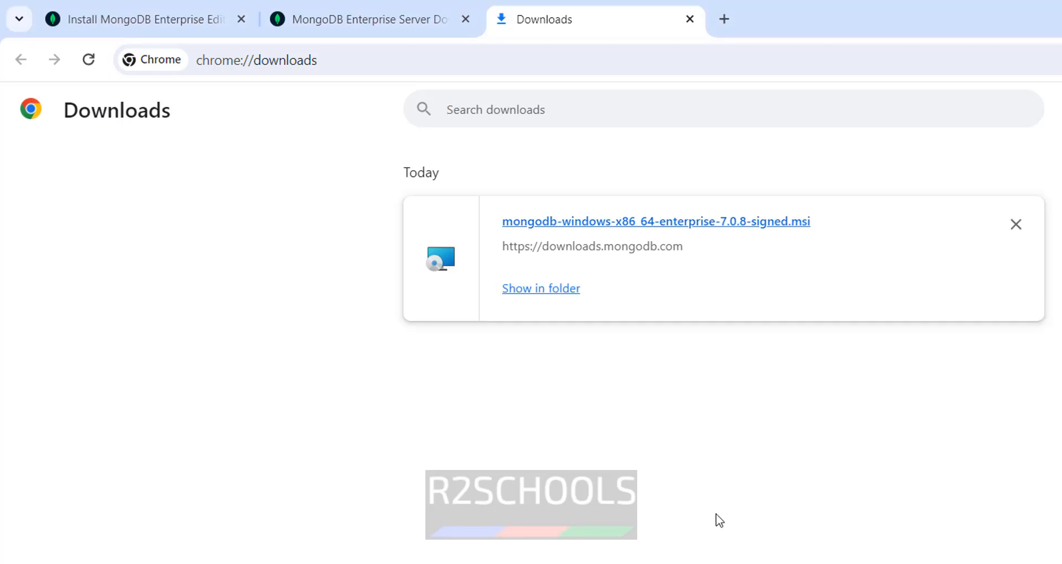
pyautogui.click(743, 223)
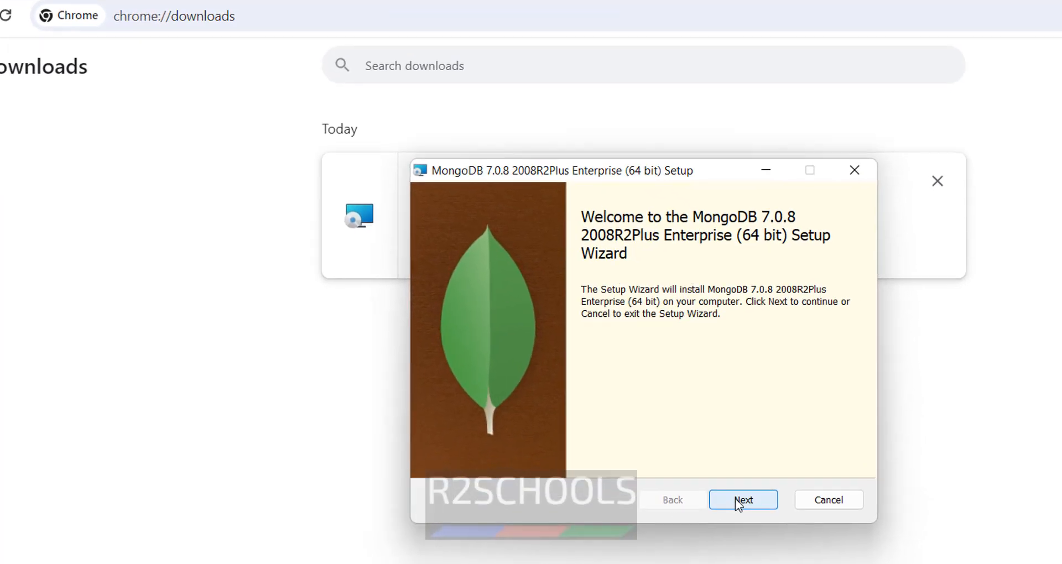
# Accept the license agreement in the MongoDB setup wizard and continue to the setup type choice.
pyautogui.click(795, 522)
pyautogui.click(538, 485)
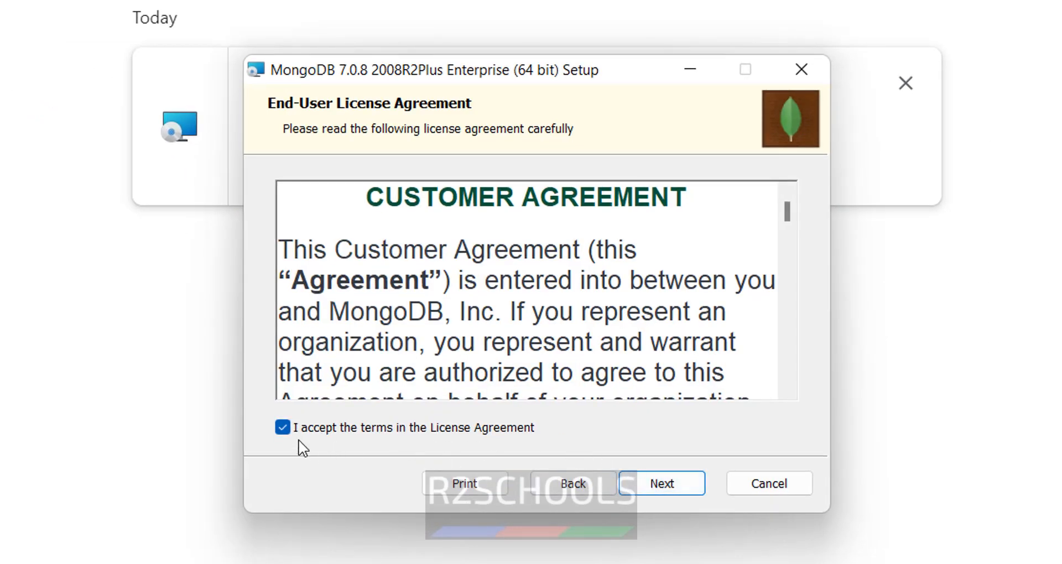
pyautogui.click(642, 491)
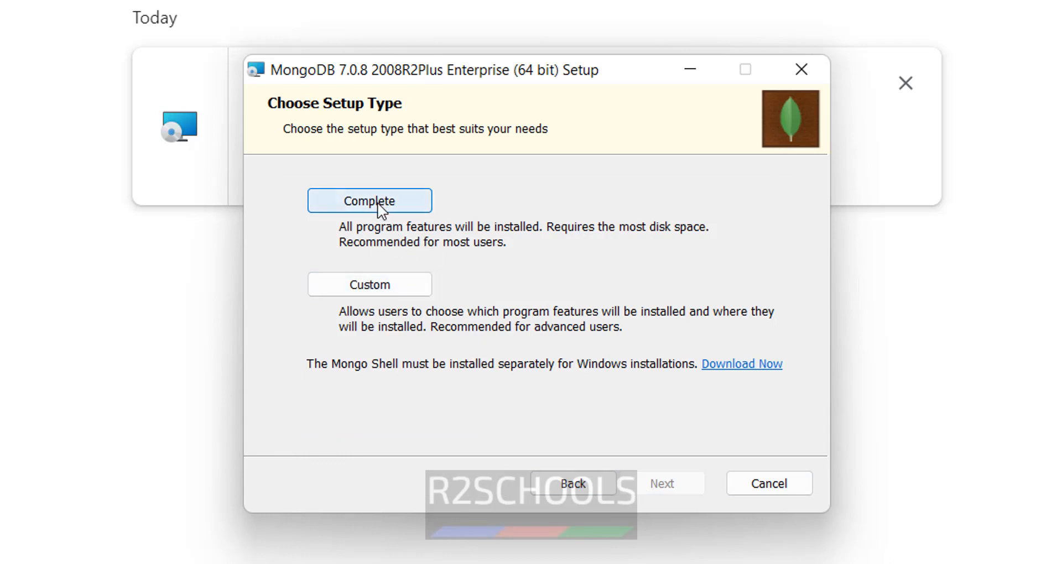
# Examine the installable features and location under the Custom setup type, and return to the setup type choice.
pyautogui.click(384, 285)
pyautogui.click(305, 232)
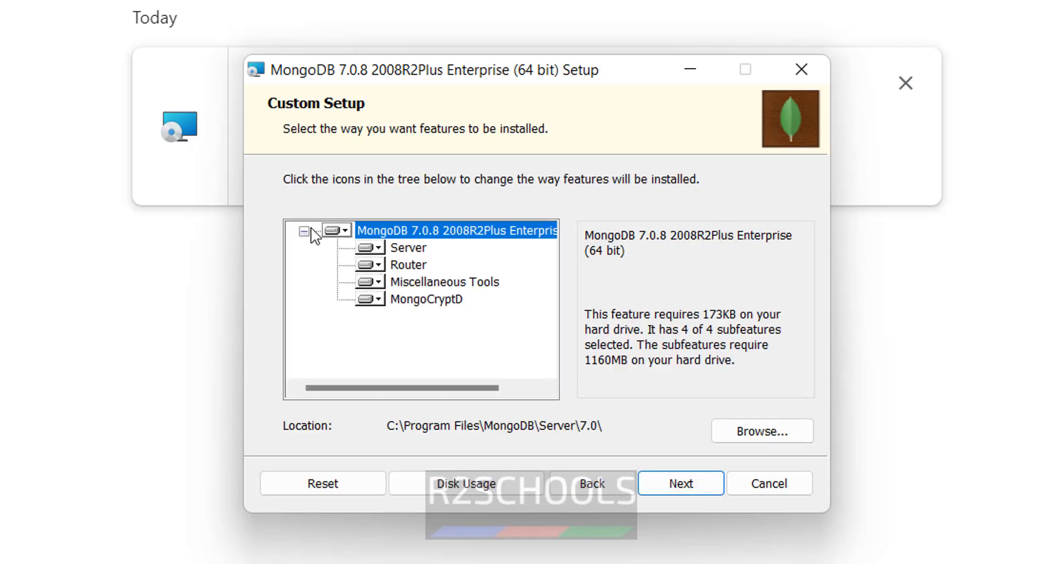
pyautogui.click(372, 282)
pyautogui.click(589, 484)
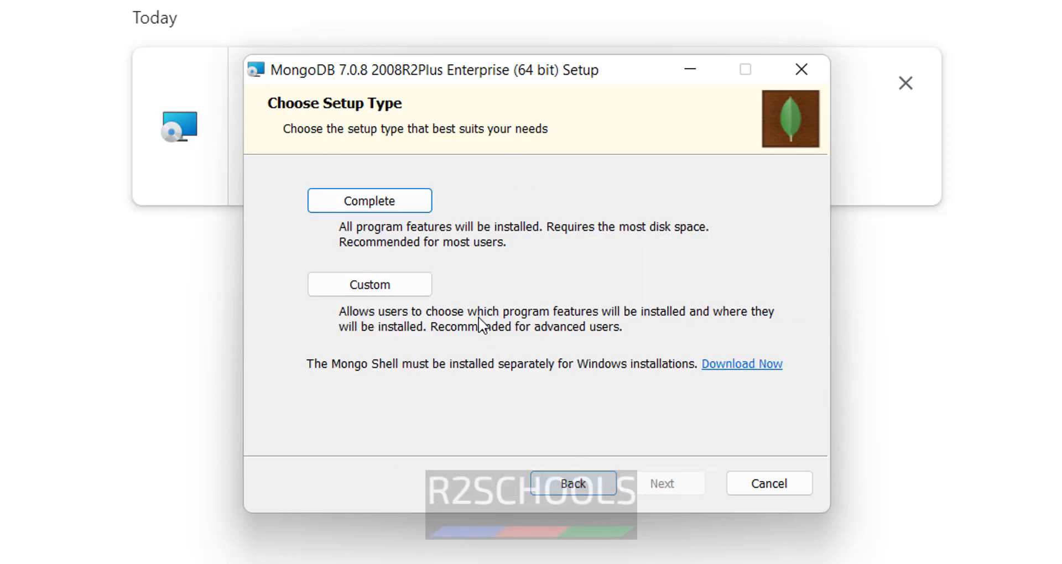
# Choose the Complete setup type and set the service name to MongoDB7 in the service configuration.
pyautogui.click(390, 203)
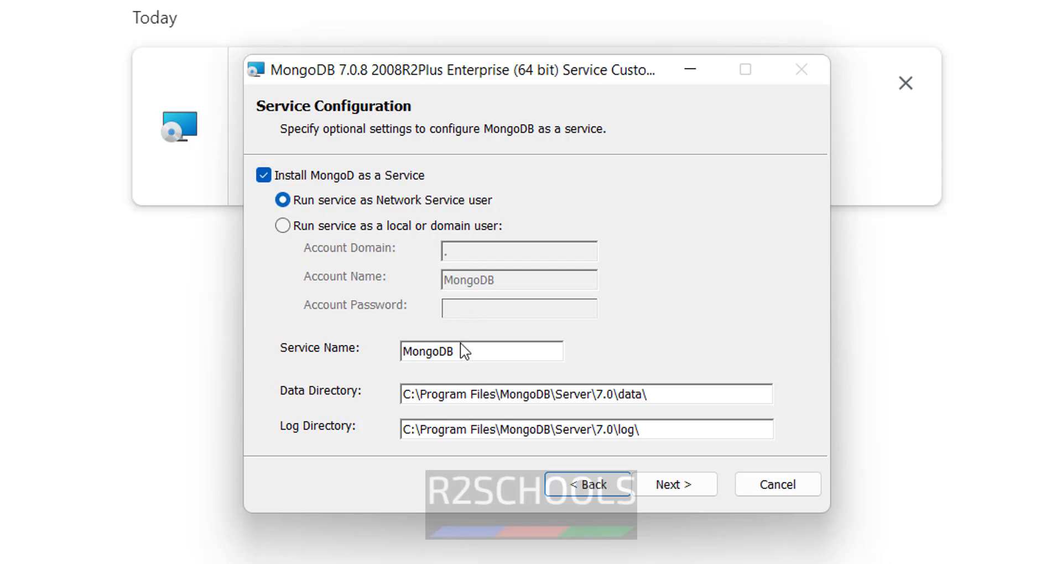
pyautogui.doubleClick(494, 353)
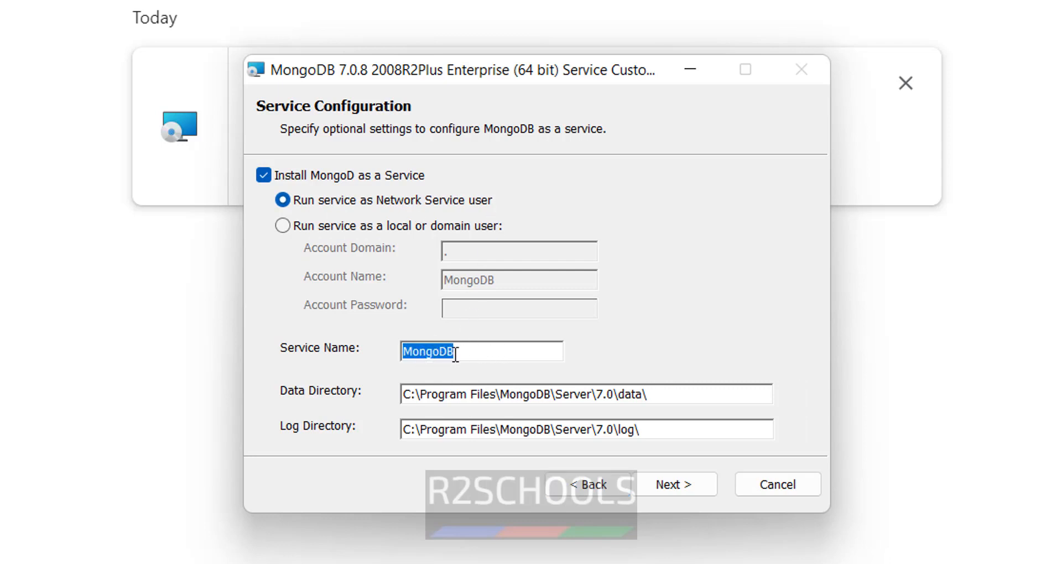
pyautogui.click(514, 355)
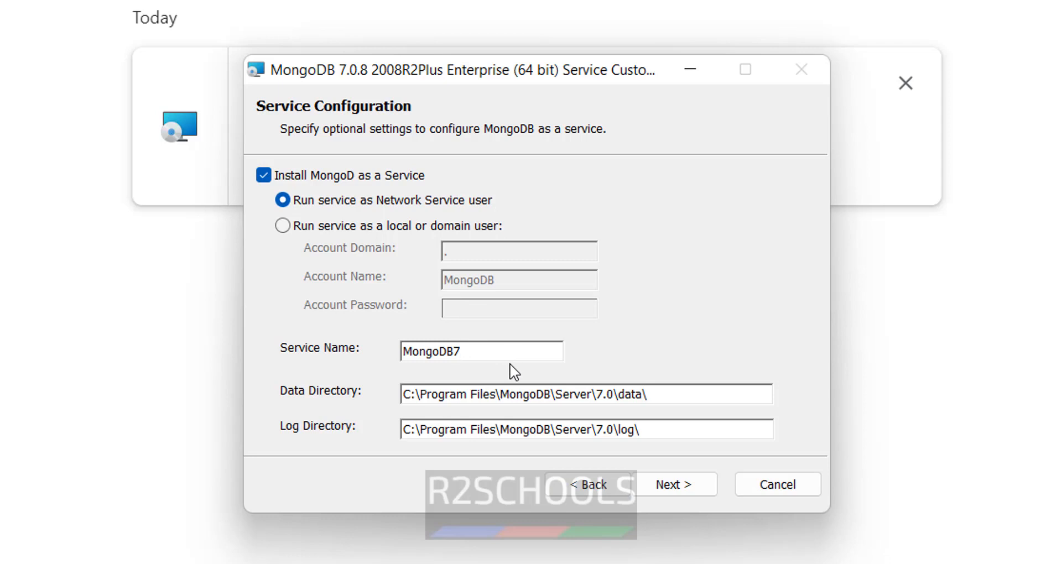
pyautogui.press('BackSpace')
pyautogui.write('7')
# Review the data directory and log directory paths in the service configuration.
pyautogui.moveTo(681, 397); pyautogui.dragTo(373, 397)
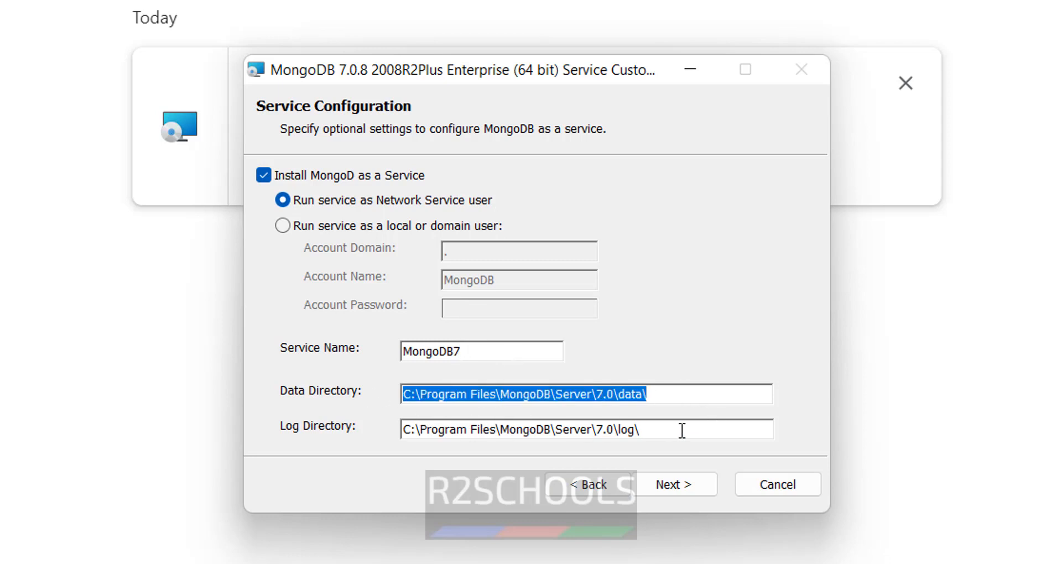
pyautogui.moveTo(680, 430); pyautogui.dragTo(337, 437)
pyautogui.moveTo(681, 397); pyautogui.dragTo(318, 407)
pyautogui.click(553, 396)
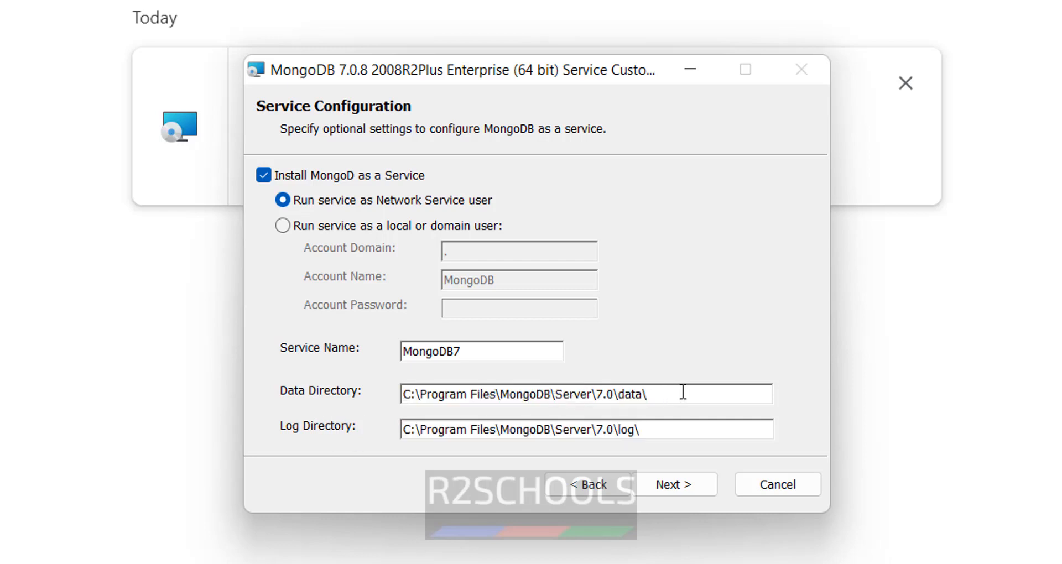
pyautogui.moveTo(682, 394); pyautogui.dragTo(389, 397)
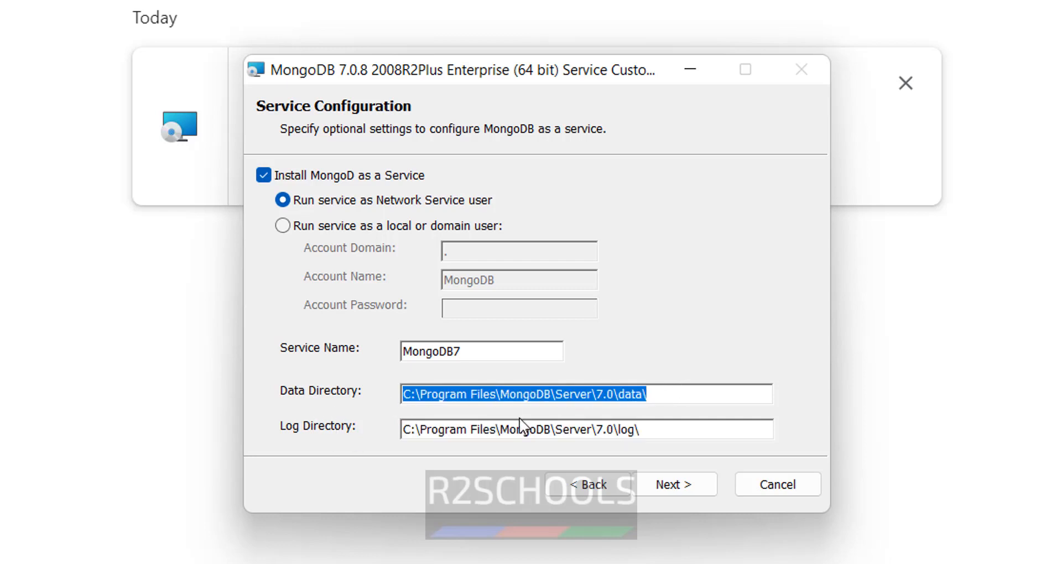
# Accept the service configuration, keep Install MongoDB Compass enabled, run the MongoDB 7.0.8 Enterprise installation and finish the setup wizard.
pyautogui.click(656, 486)
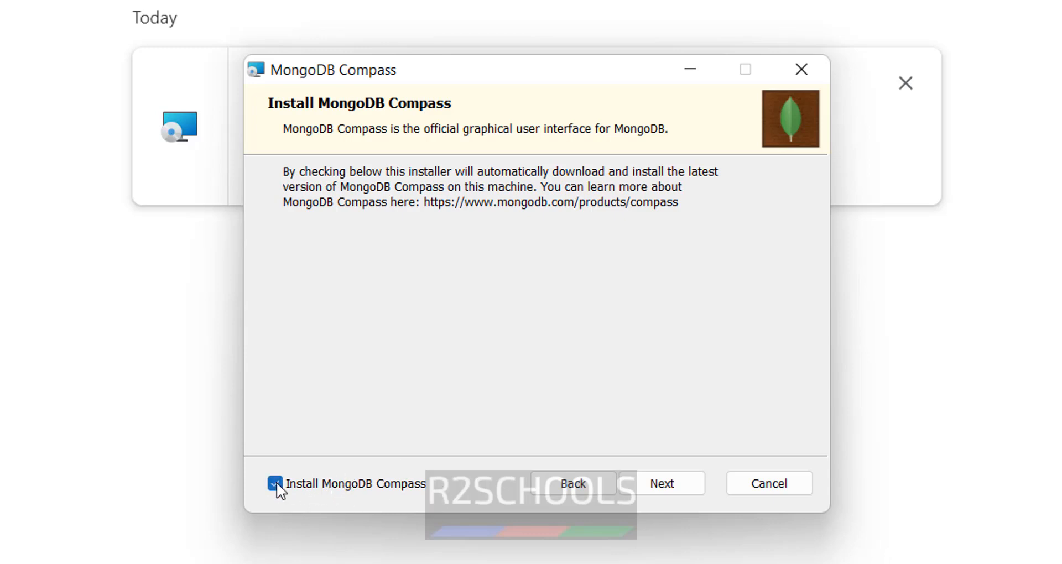
pyautogui.click(673, 492)
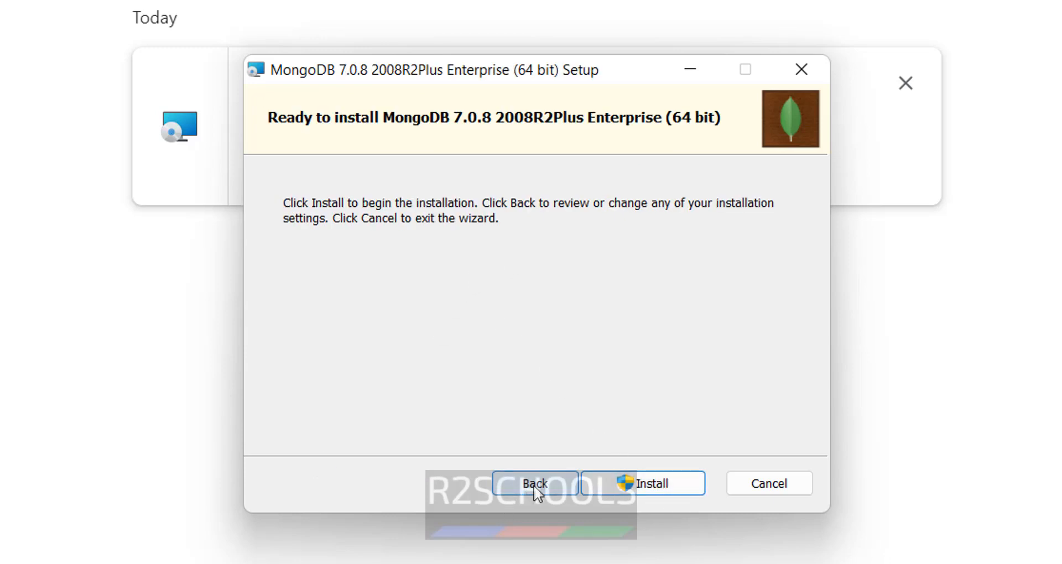
pyautogui.click(617, 487)
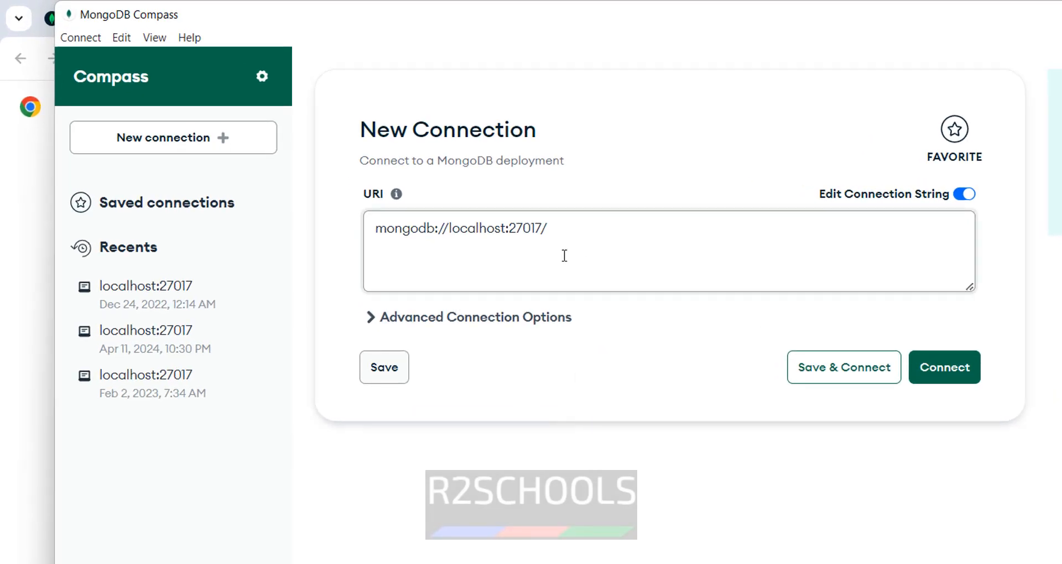
pyautogui.hotkey('alt', 'Tab')
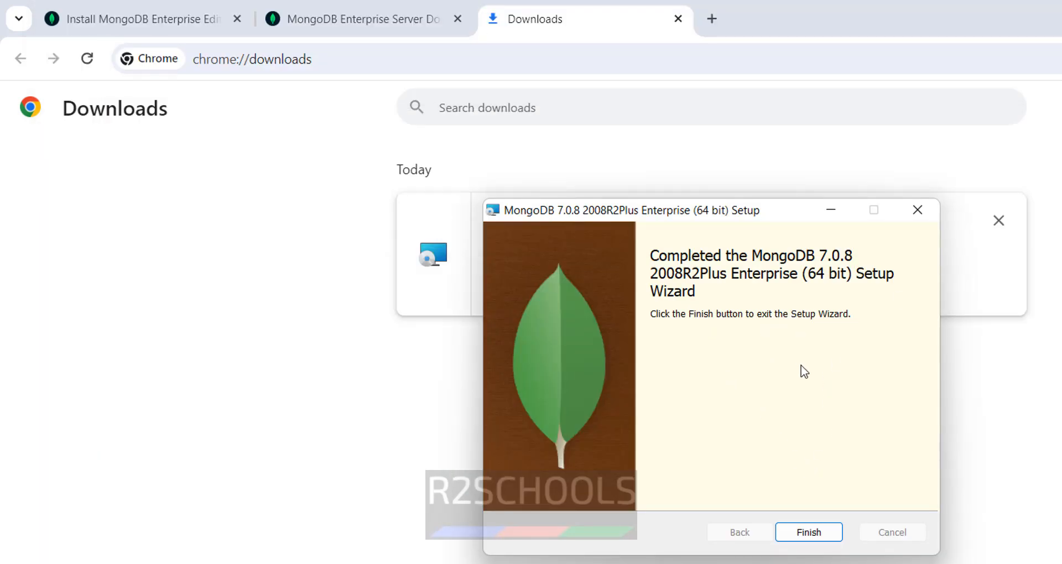
pyautogui.click(808, 532)
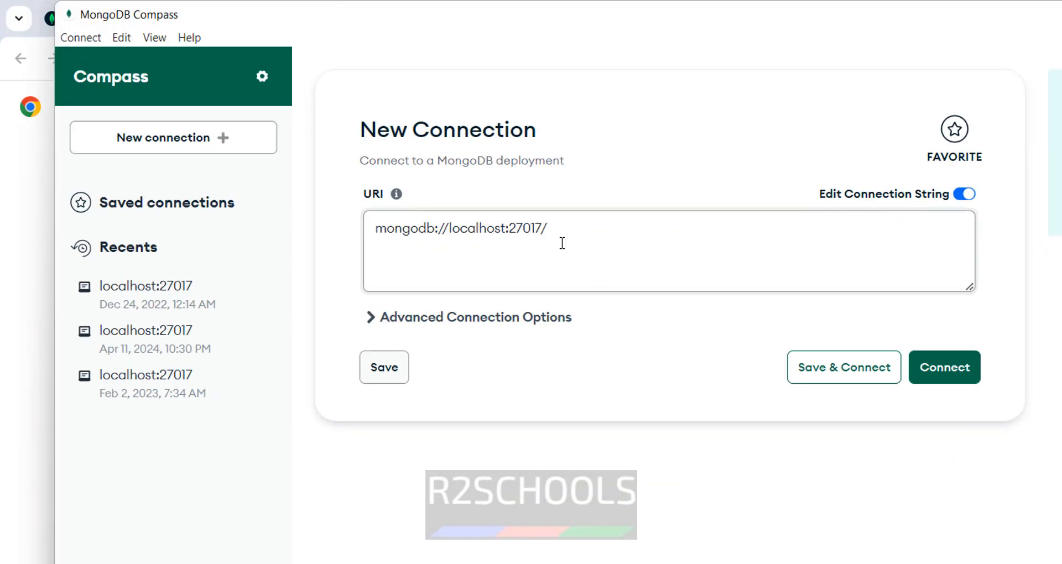
# Connect MongoDB Compass to the local server using the URI mongodb://localhost:27017/.
pyautogui.click(517, 231)
pyautogui.doubleClick(519, 233)
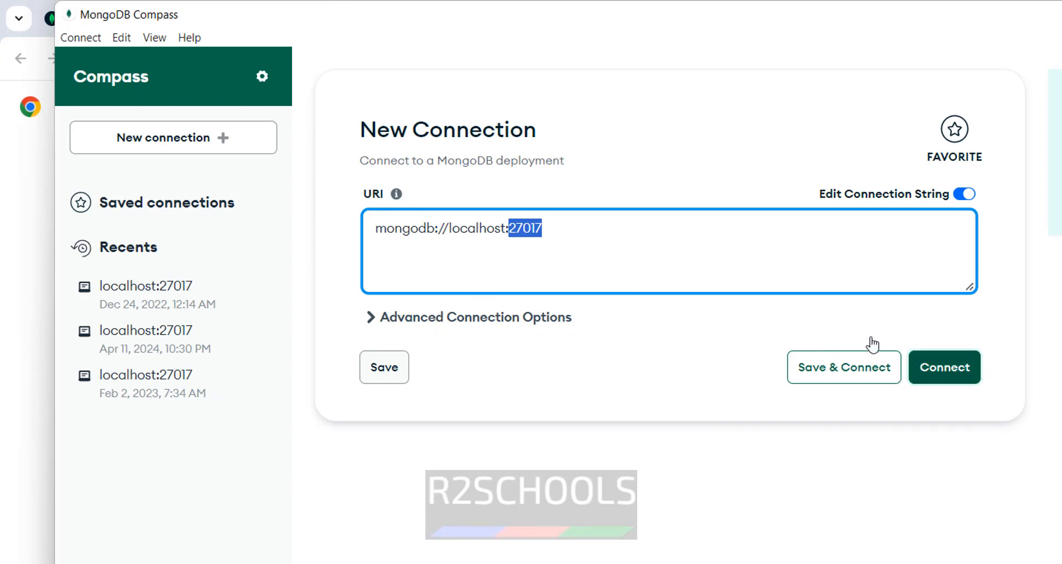
pyautogui.click(725, 254)
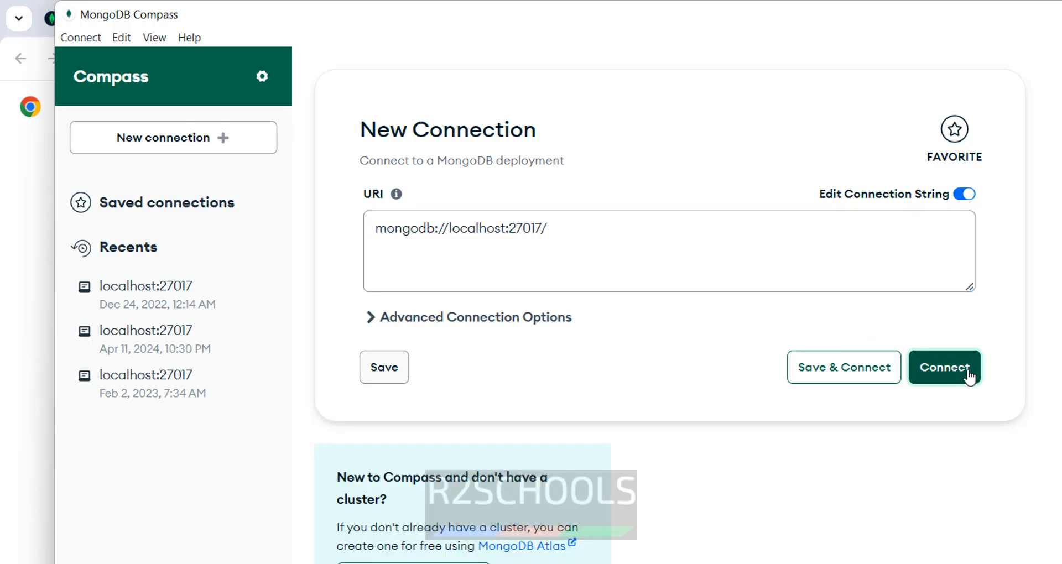
pyautogui.click(969, 377)
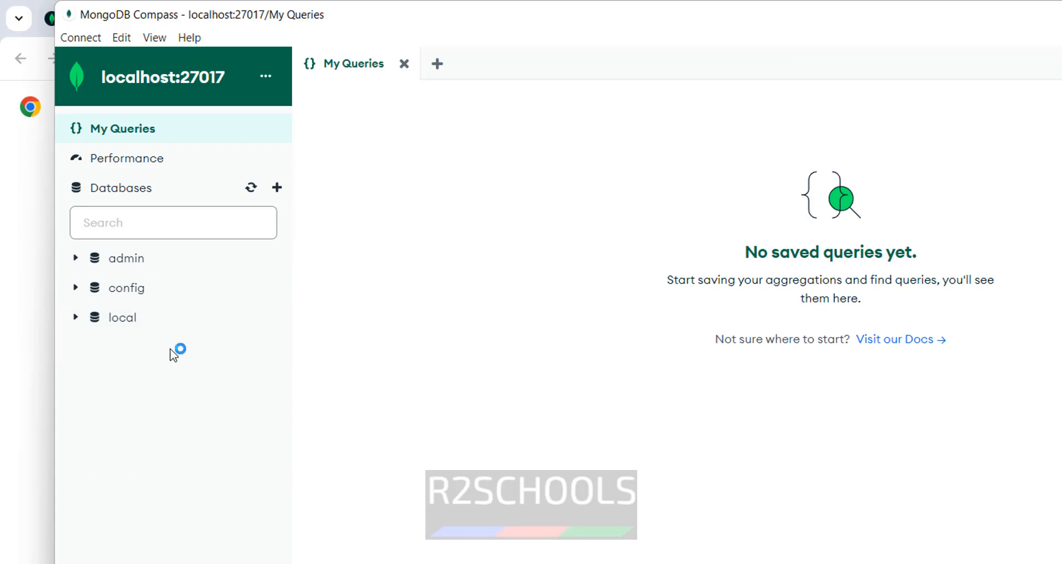
# Create a database named r2schools with a collection named student, and dismiss the dialog for adding another collection.
pyautogui.click(278, 189)
pyautogui.write('2schools')
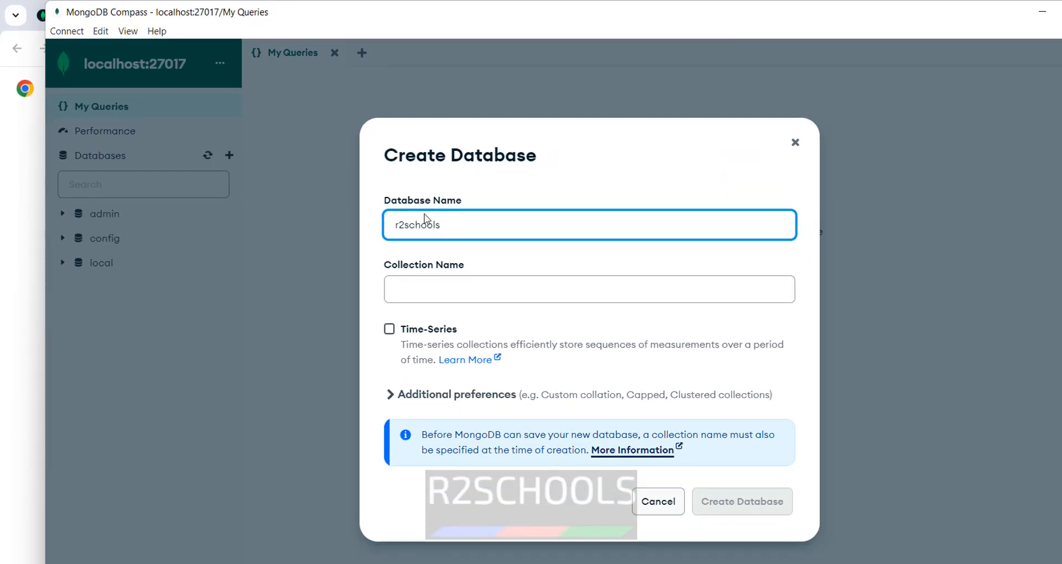
pyautogui.click(431, 293)
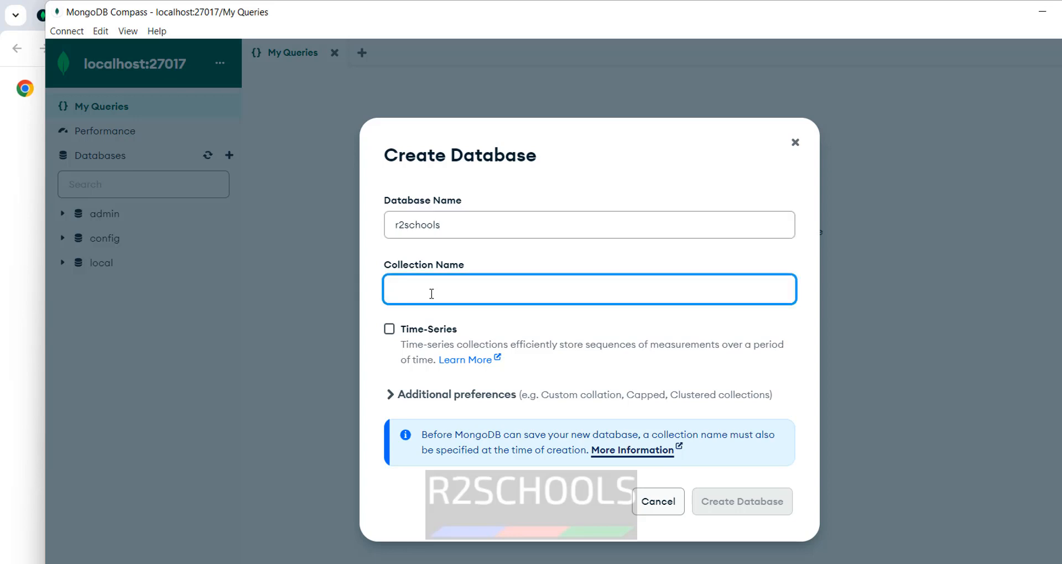
pyautogui.write('student')
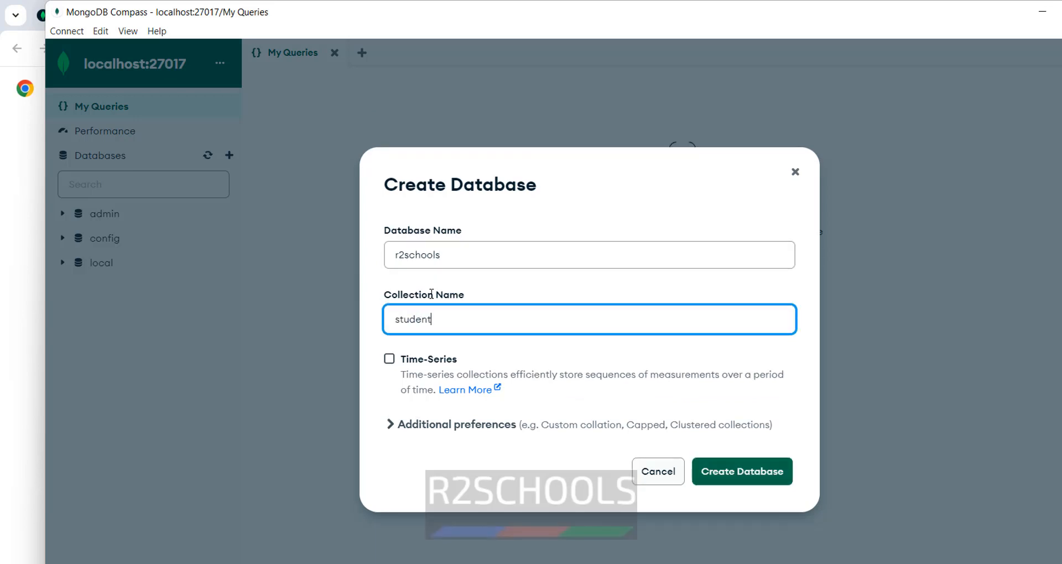
pyautogui.click(707, 475)
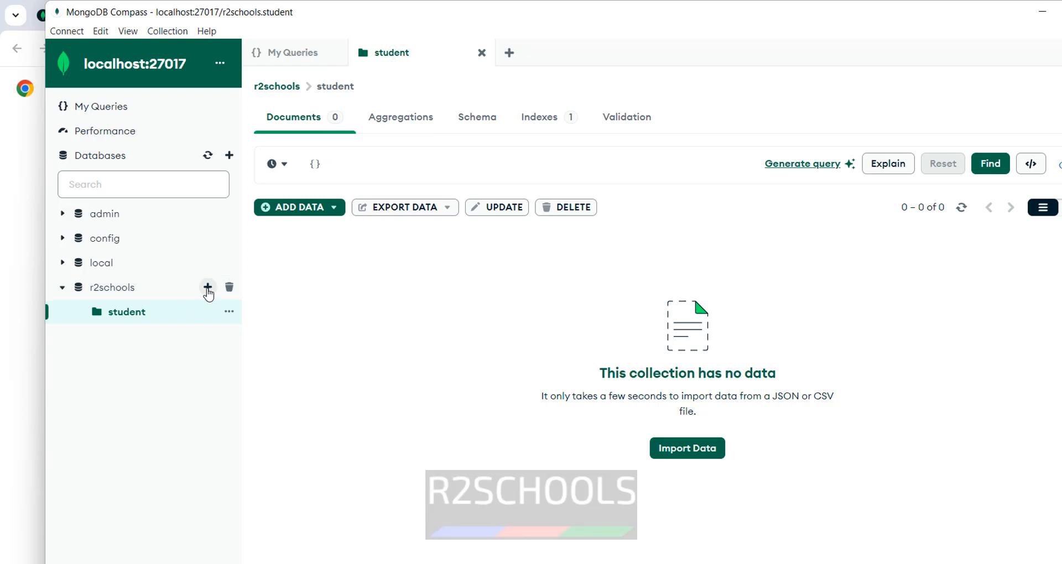
pyautogui.click(208, 288)
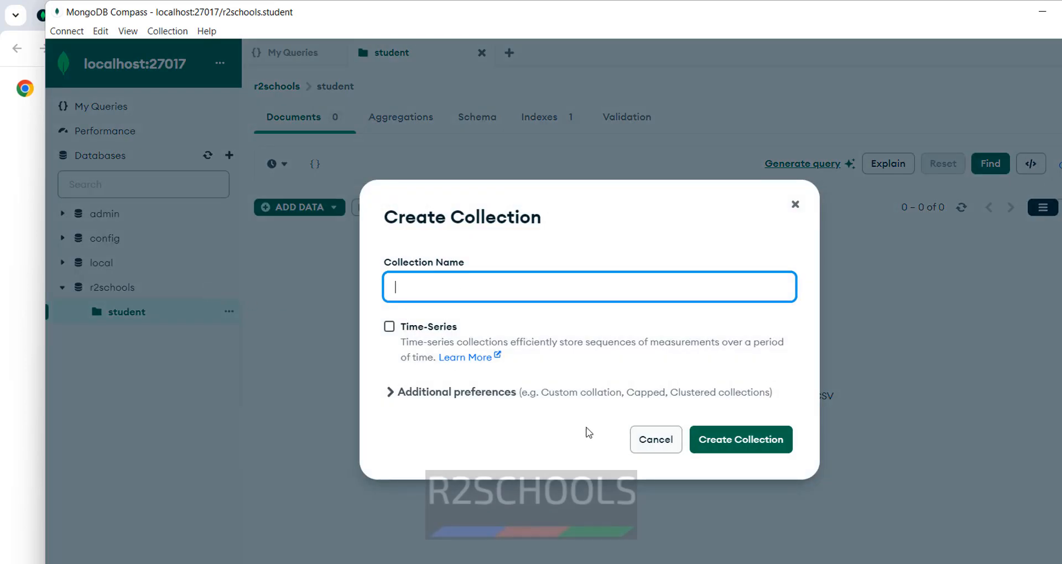
pyautogui.click(646, 441)
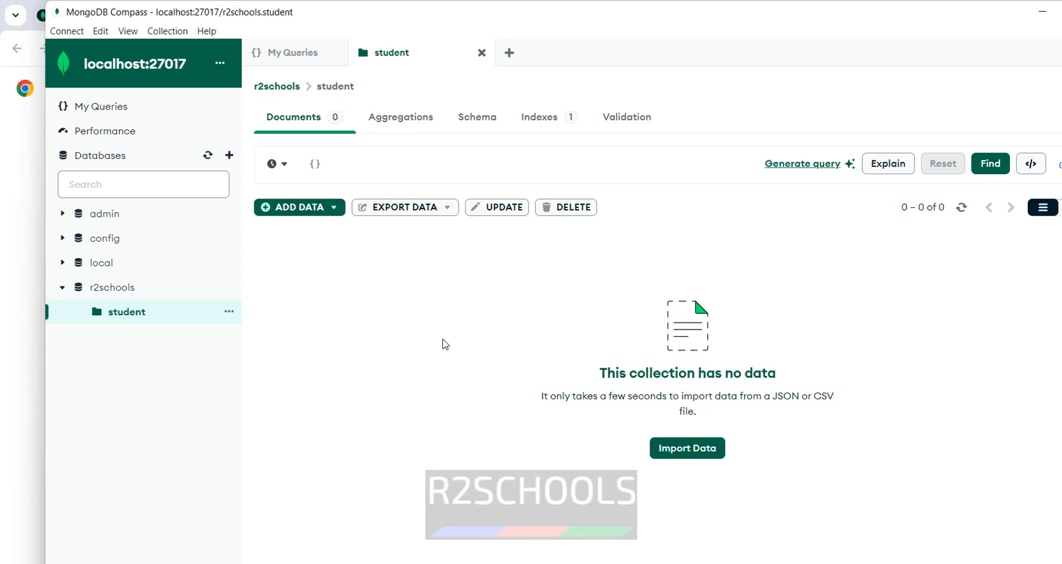
# Switch to the Windows installation guide in Chrome and open its linked mongosh documentation from the section on connecting to the server.
pyautogui.click(18, 401)
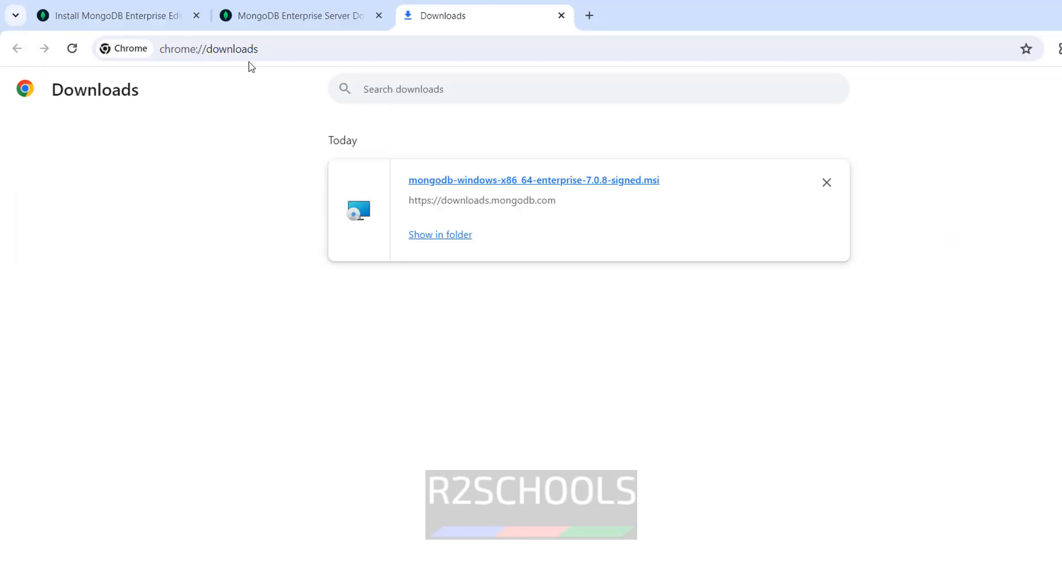
pyautogui.click(143, 16)
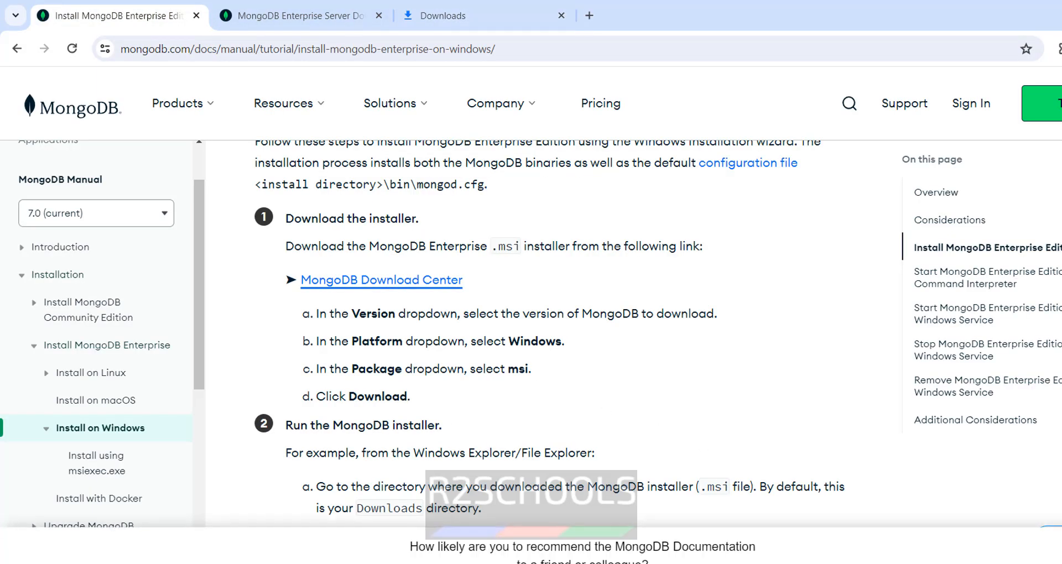
pyautogui.scroll(-5, 610, 421)
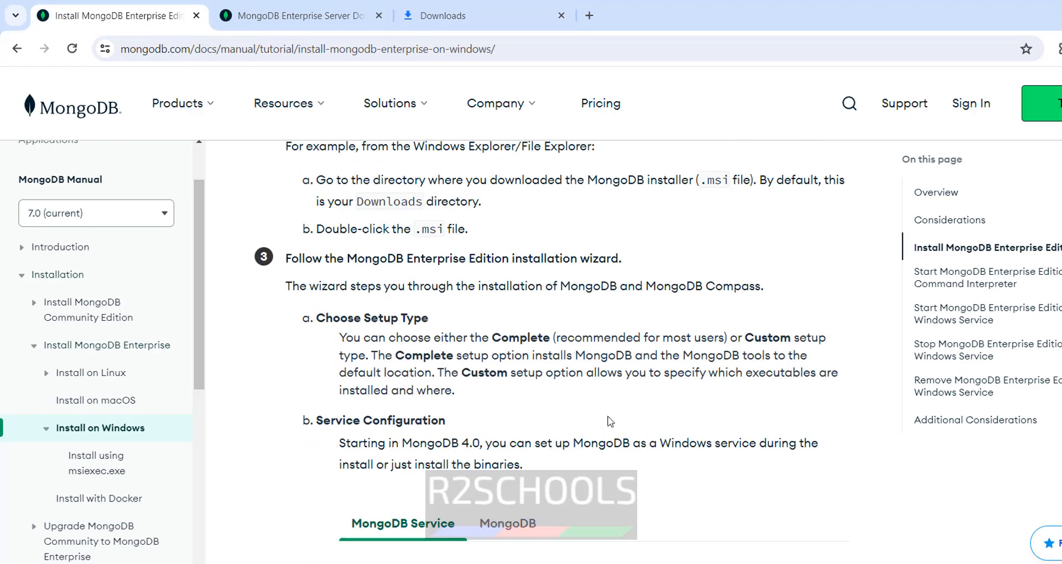
pyautogui.scroll(-20, 610, 422)
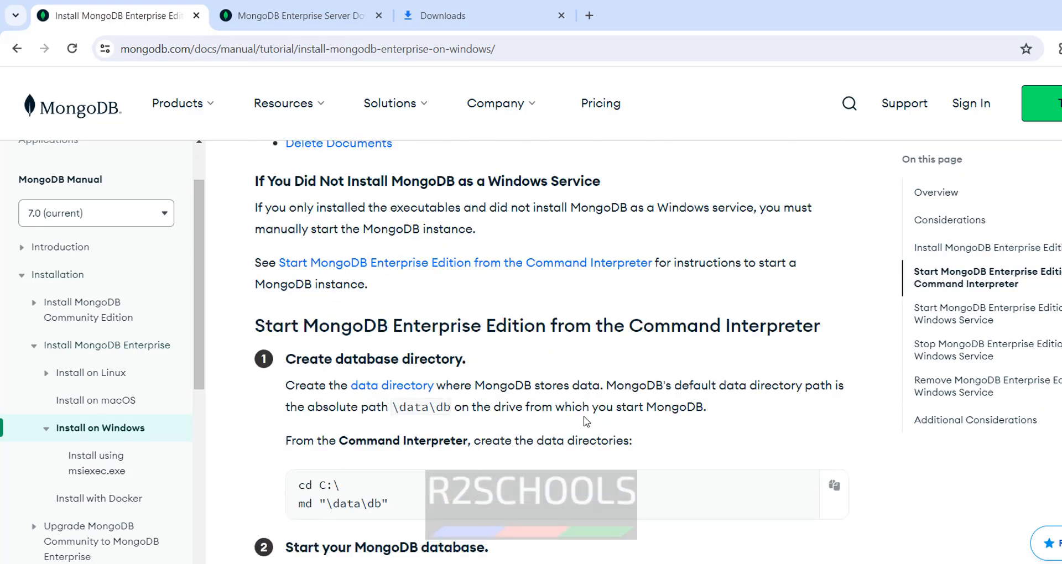
pyautogui.scroll(-15, 586, 422)
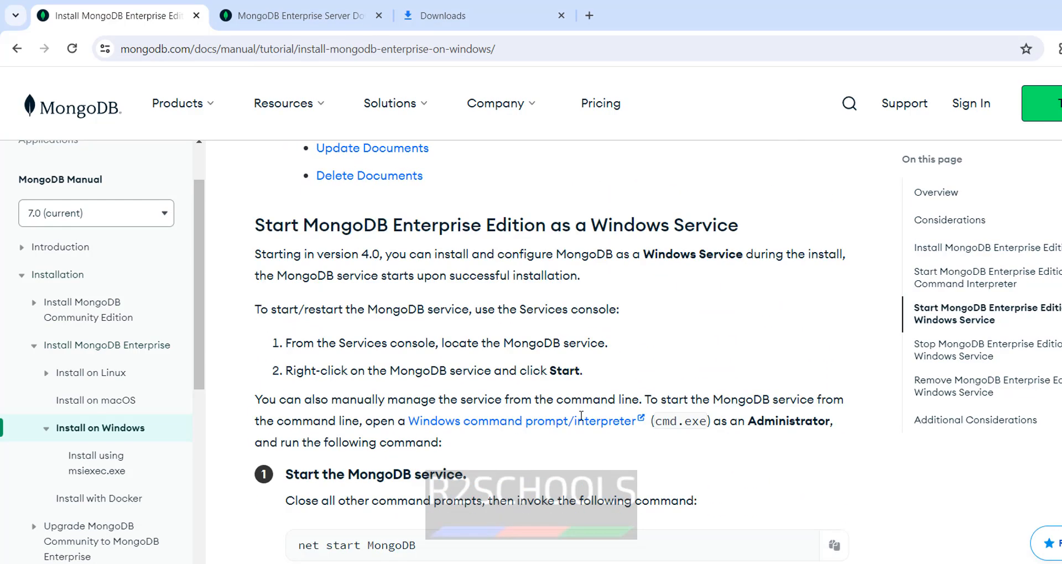
pyautogui.scroll(-6, 578, 466)
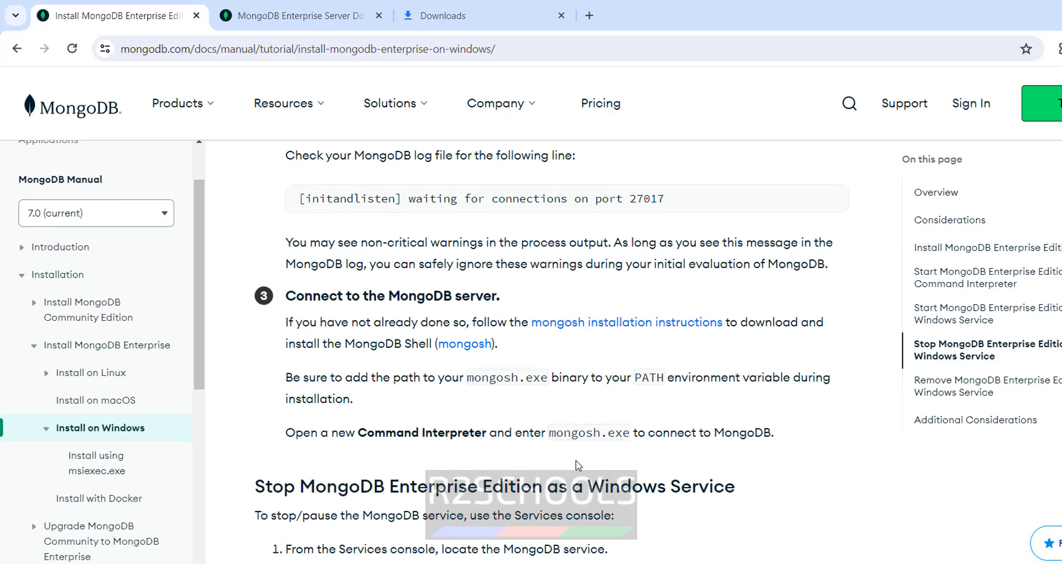
pyautogui.scroll(-1, 578, 466)
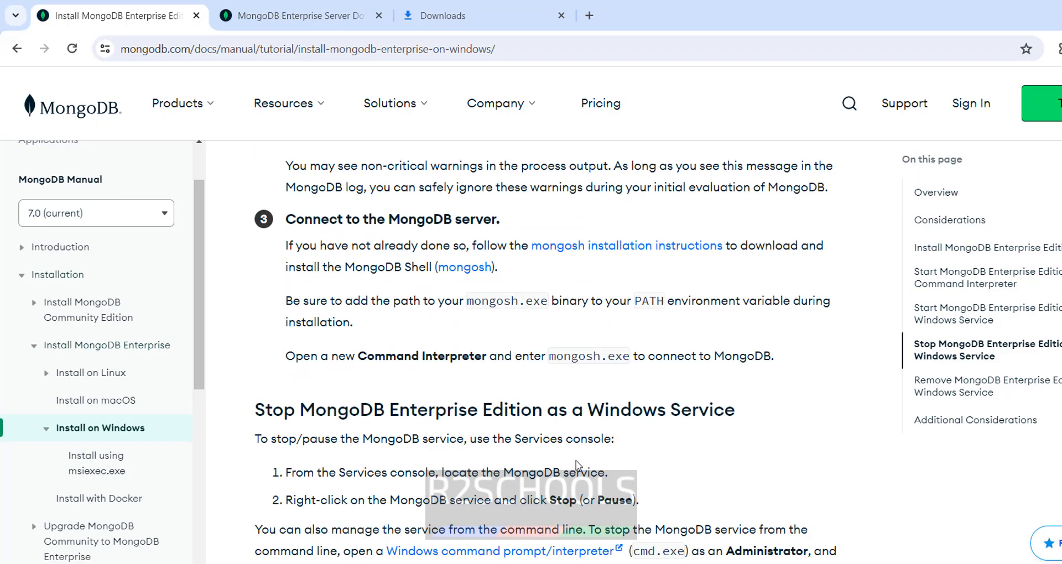
pyautogui.middleClick(456, 271)
pyautogui.click(321, 16)
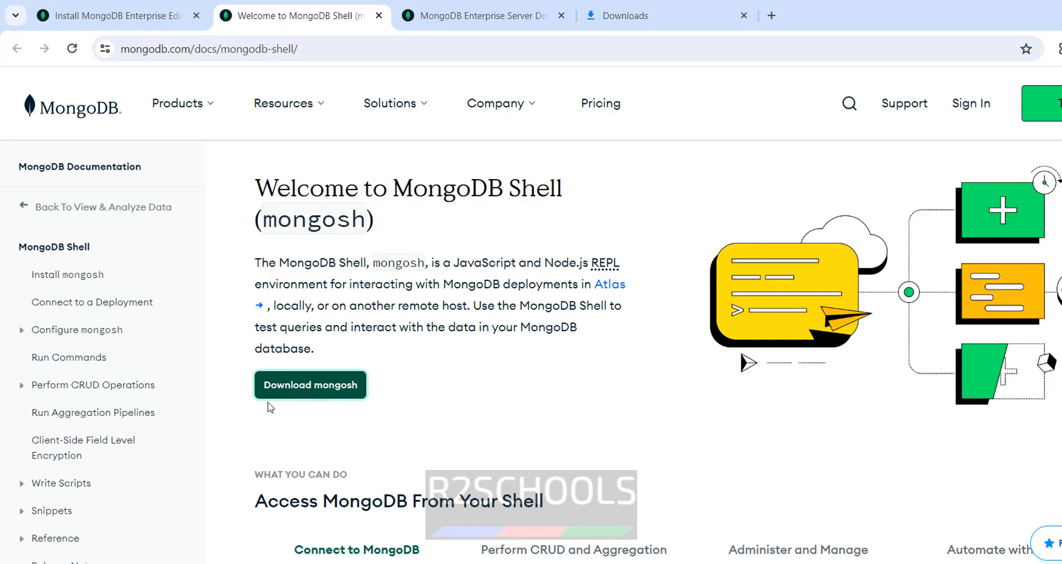
# Download MongoDB Shell version 2.2.3 for Windows x64 (10+) as an msi package.
pyautogui.click(290, 389)
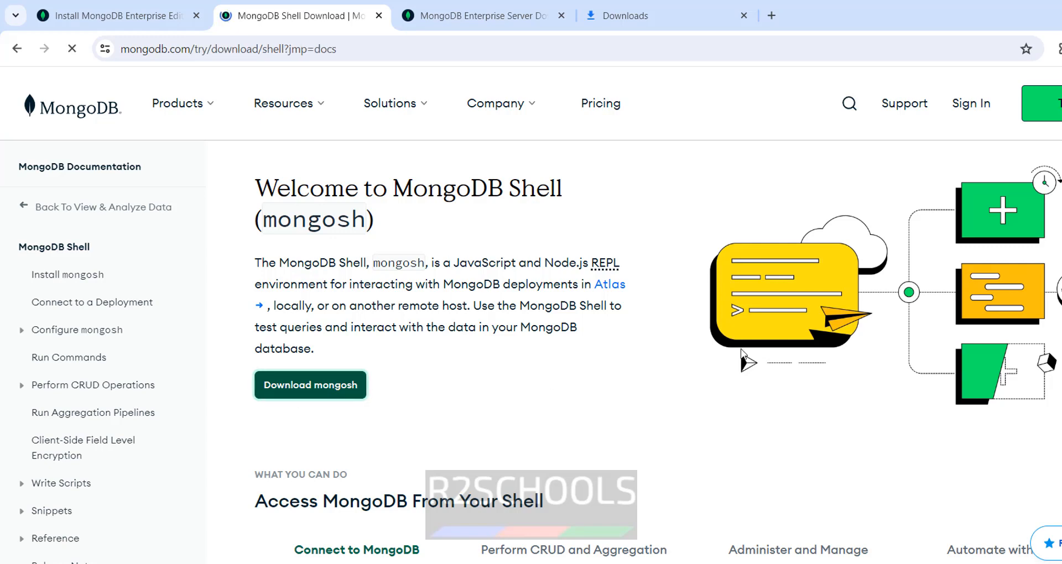
pyautogui.scroll(-5, 838, 279)
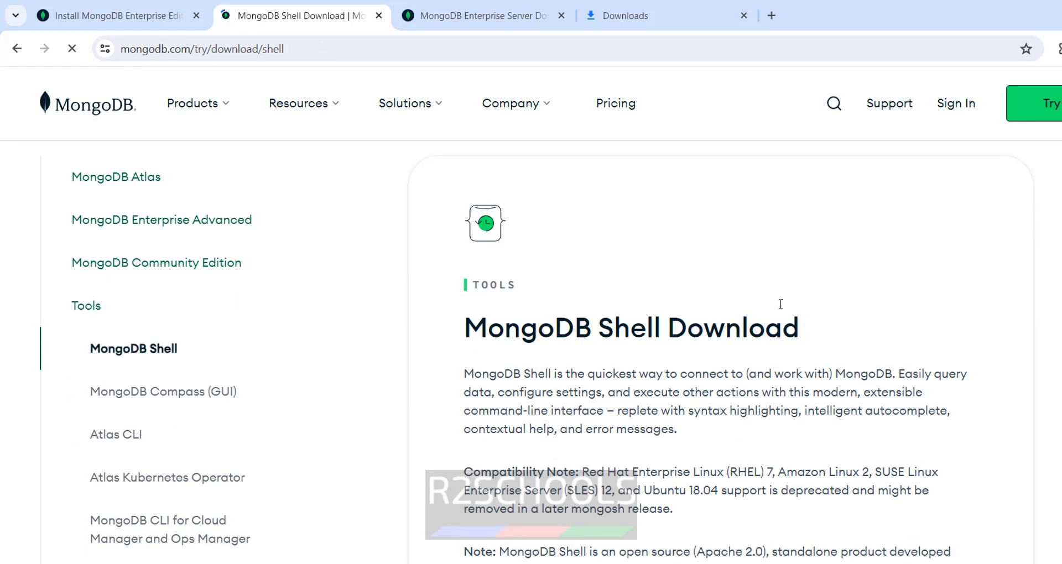
pyautogui.scroll(-5, 762, 440)
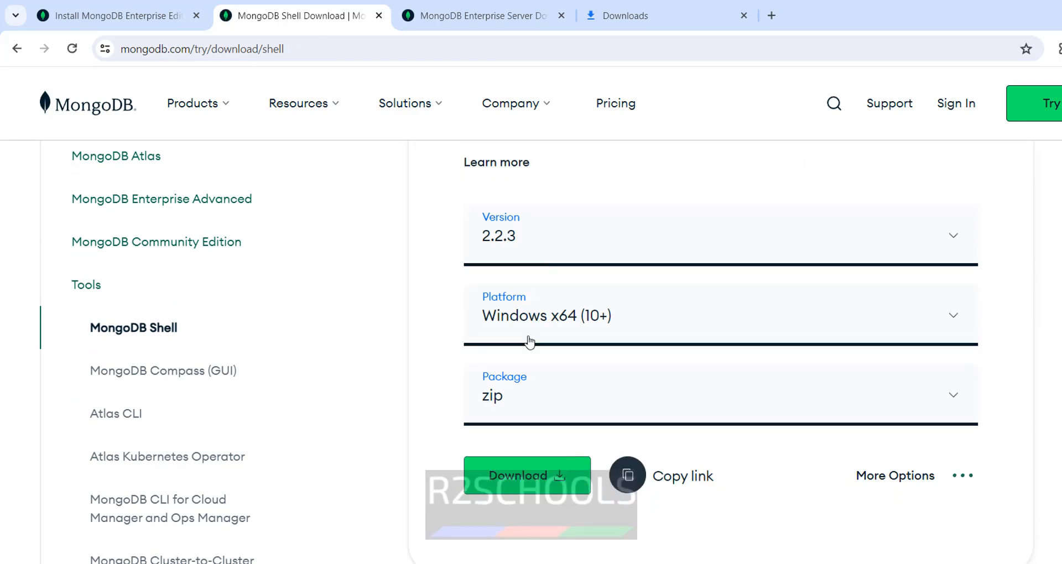
pyautogui.click(526, 396)
pyautogui.click(519, 470)
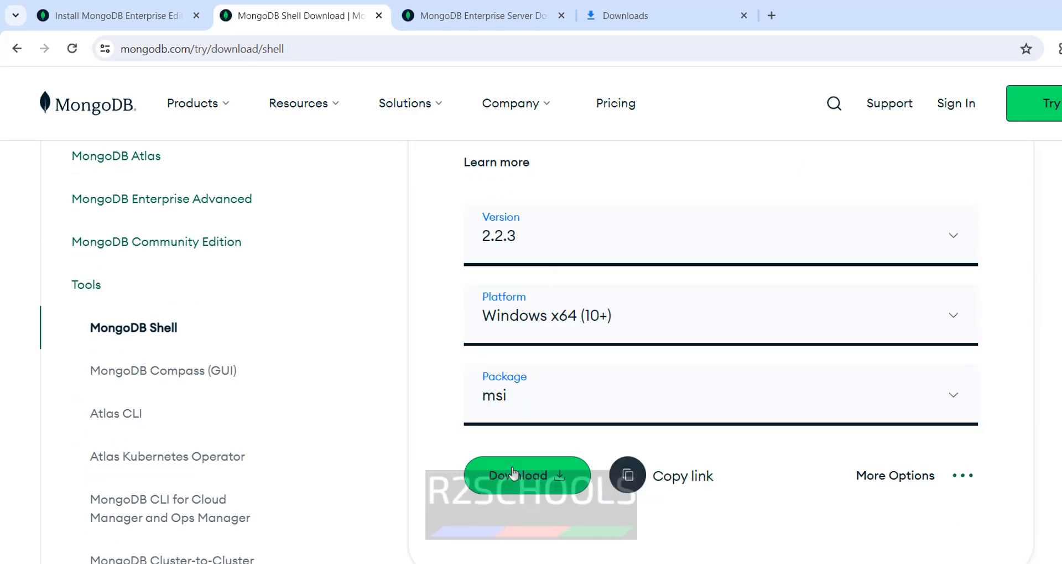
pyautogui.click(494, 484)
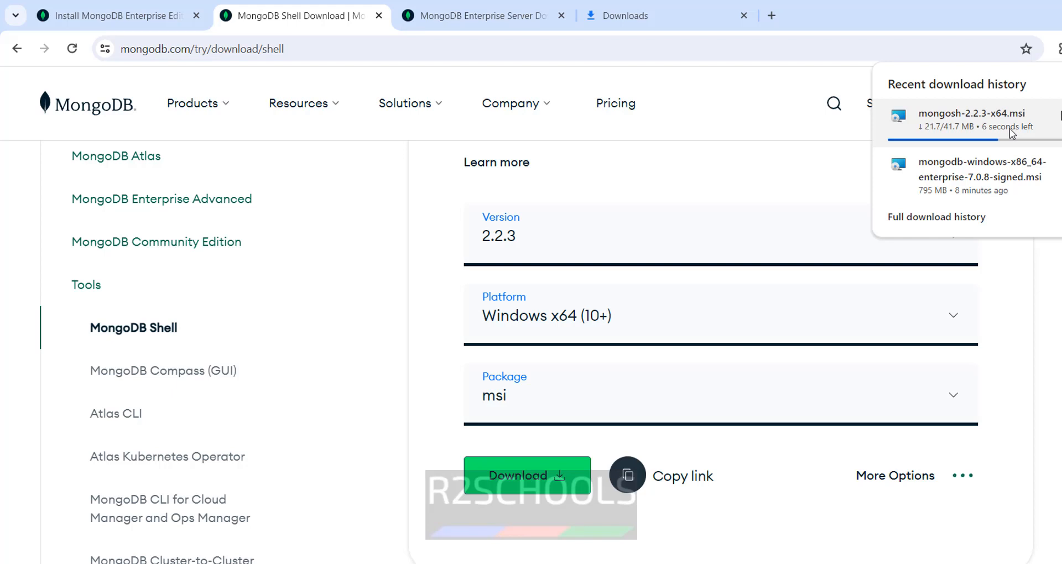
# Launch the downloaded mongosh-2.2.3-x64.msi installer and continue past the welcome page to the destination folder.
pyautogui.click(940, 217)
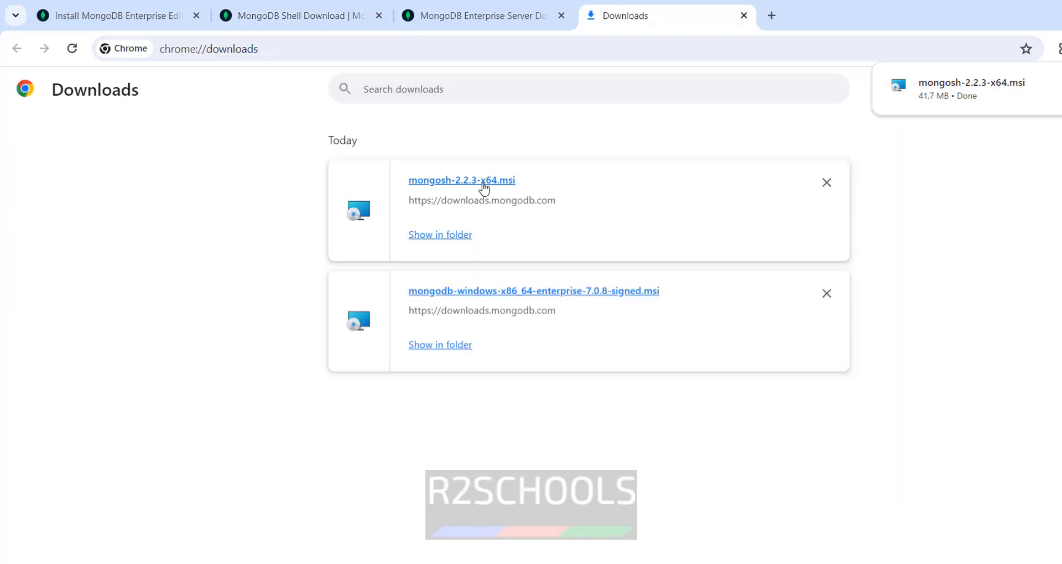
pyautogui.click(483, 182)
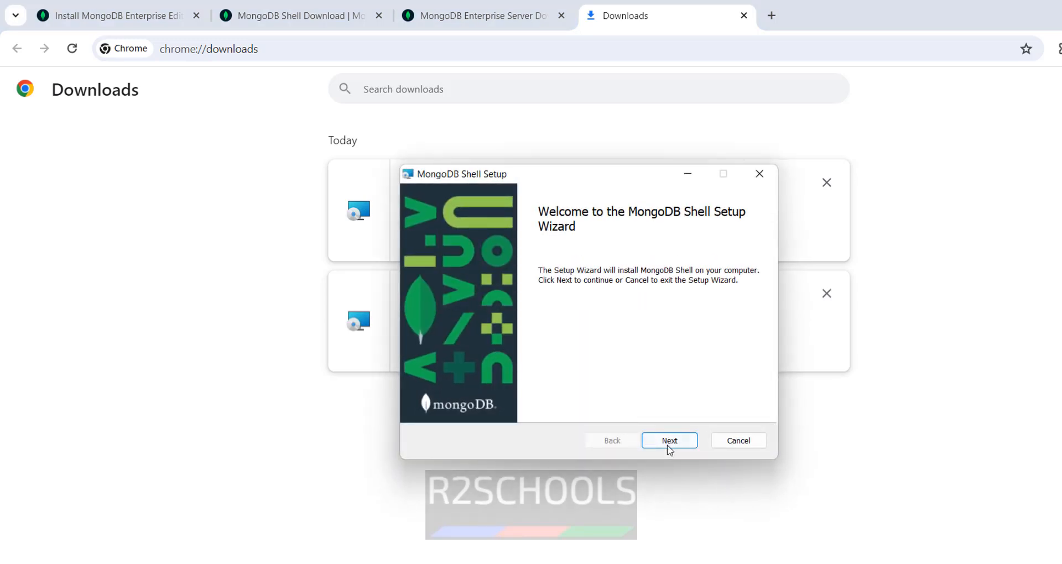
pyautogui.click(667, 445)
# Look through the list of all installed Windows apps for the MongoDB entries.
pyautogui.press('super')
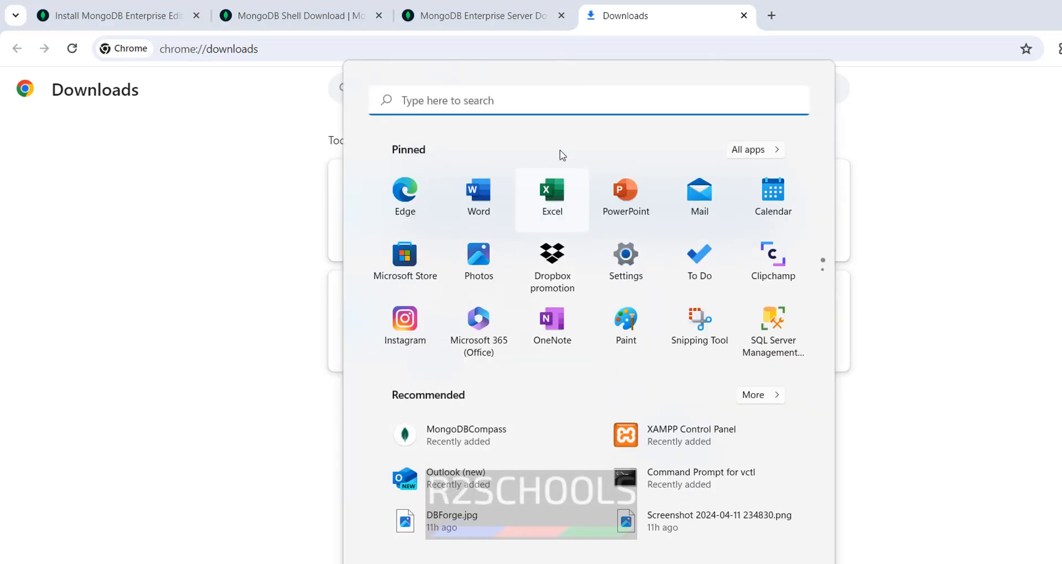
pyautogui.click(745, 156)
pyautogui.scroll(-10, 533, 398)
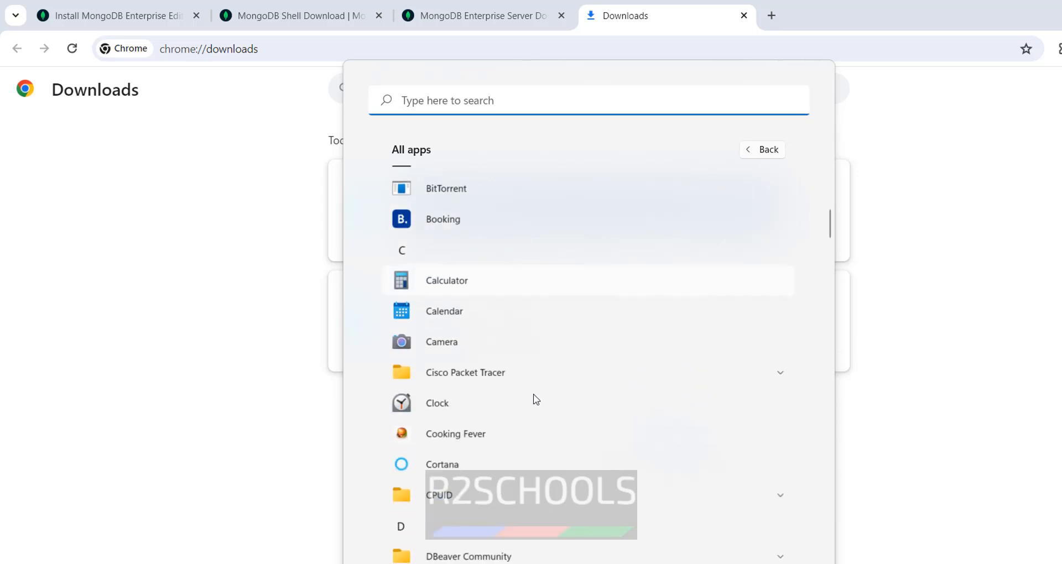
pyautogui.scroll(-10, 537, 400)
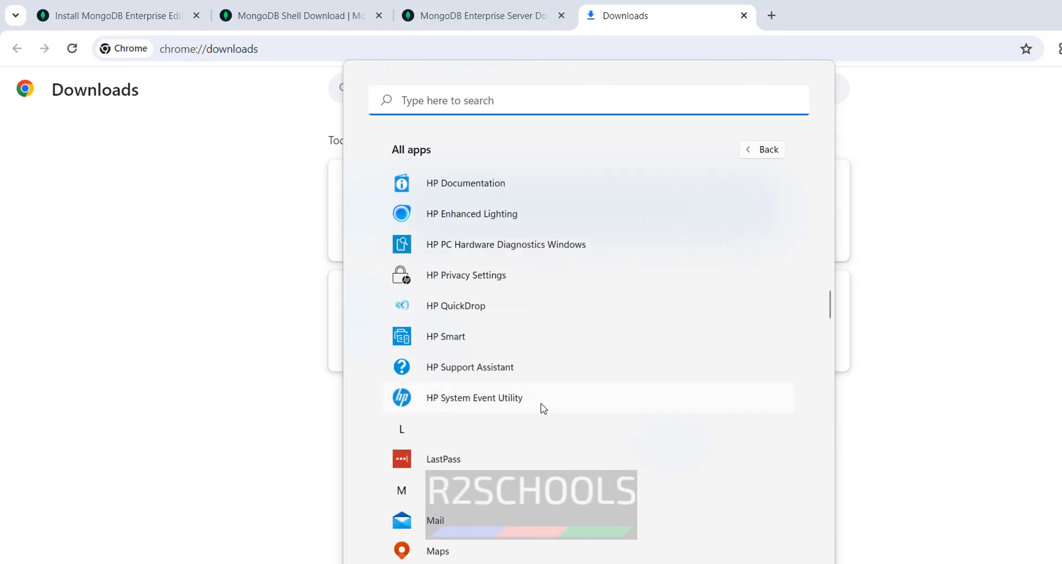
pyautogui.scroll(-5, 540, 450)
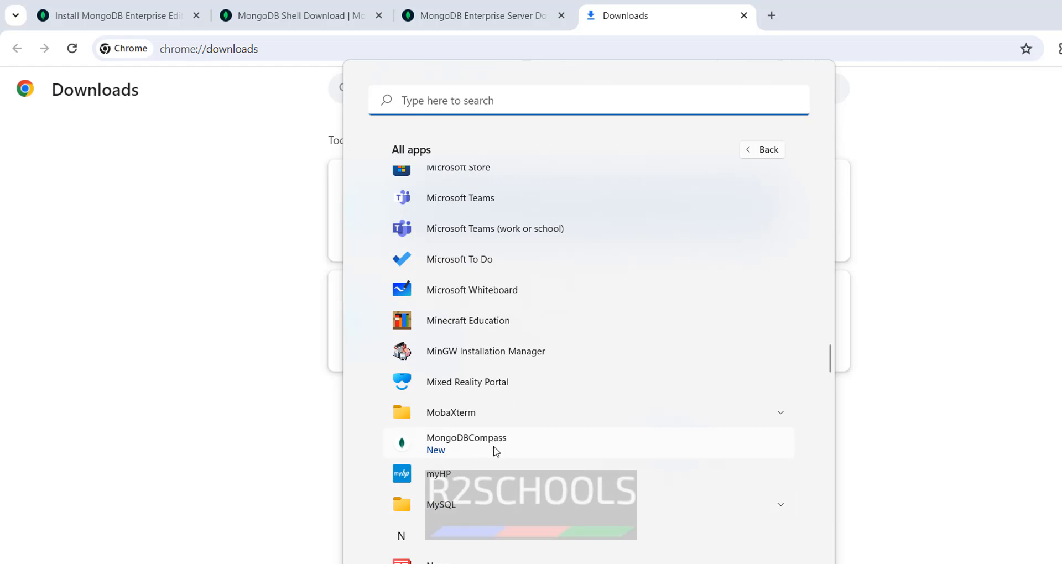
pyautogui.scroll(-4, 569, 540)
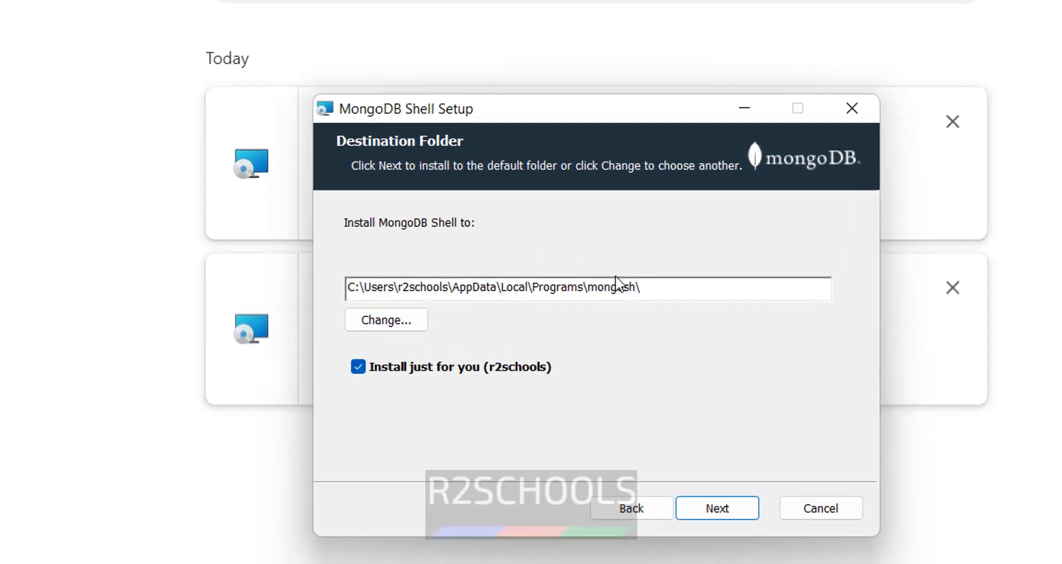
pyautogui.moveTo(620, 285); pyautogui.dragTo(414, 334)
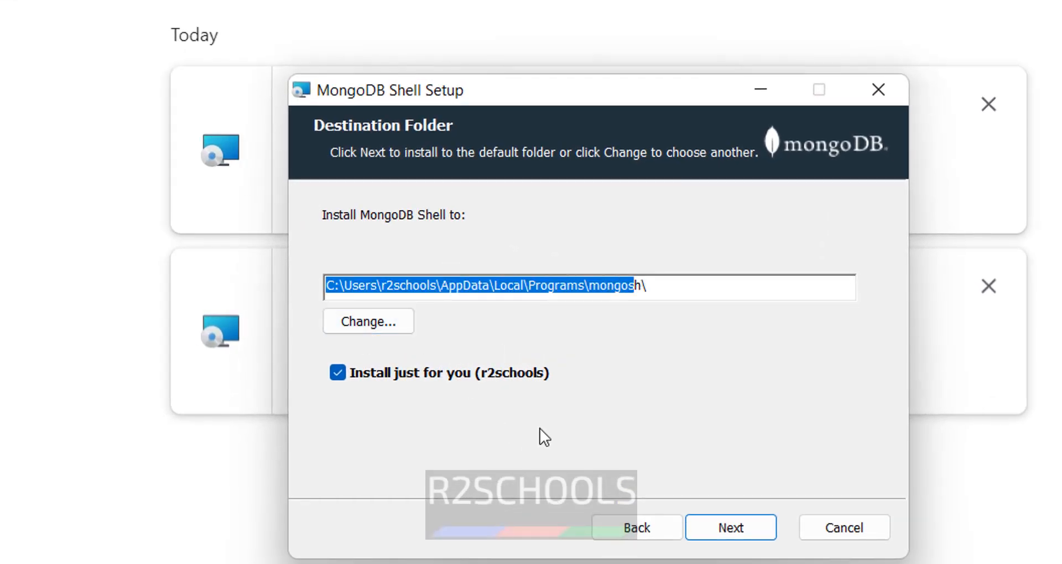
pyautogui.click(740, 521)
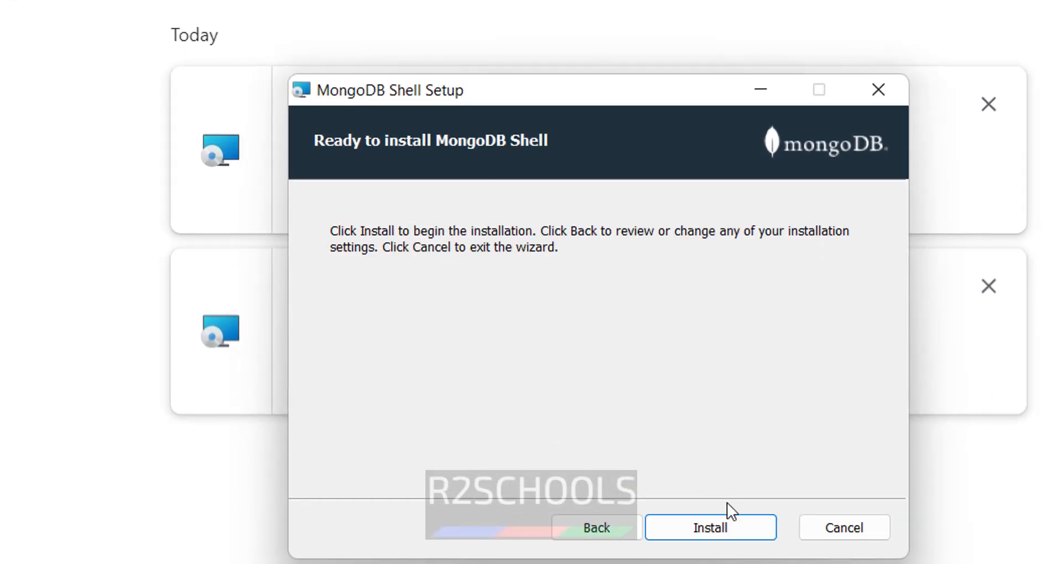
pyautogui.click(623, 533)
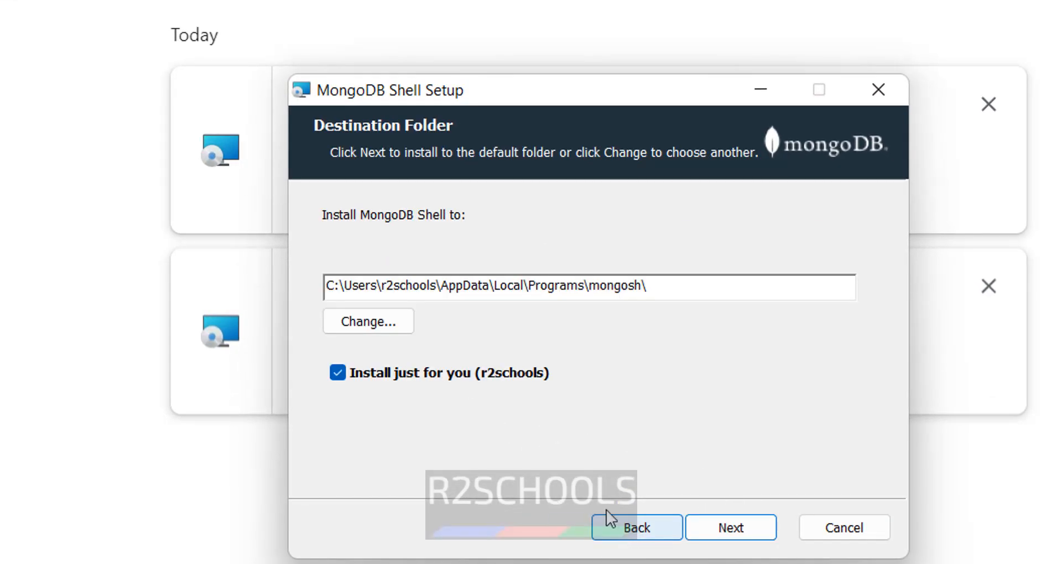
pyautogui.click(363, 321)
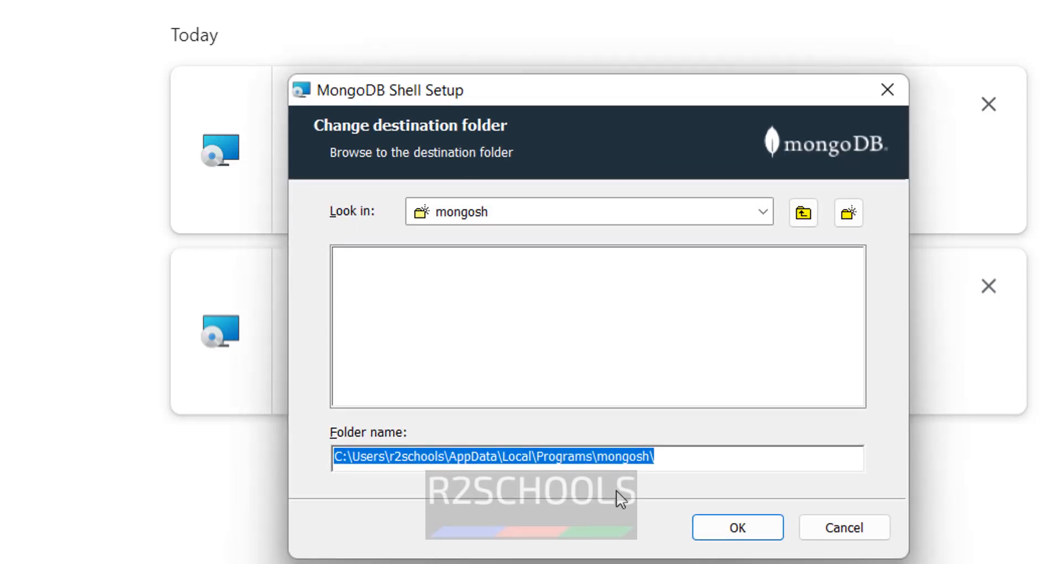
pyautogui.click(840, 529)
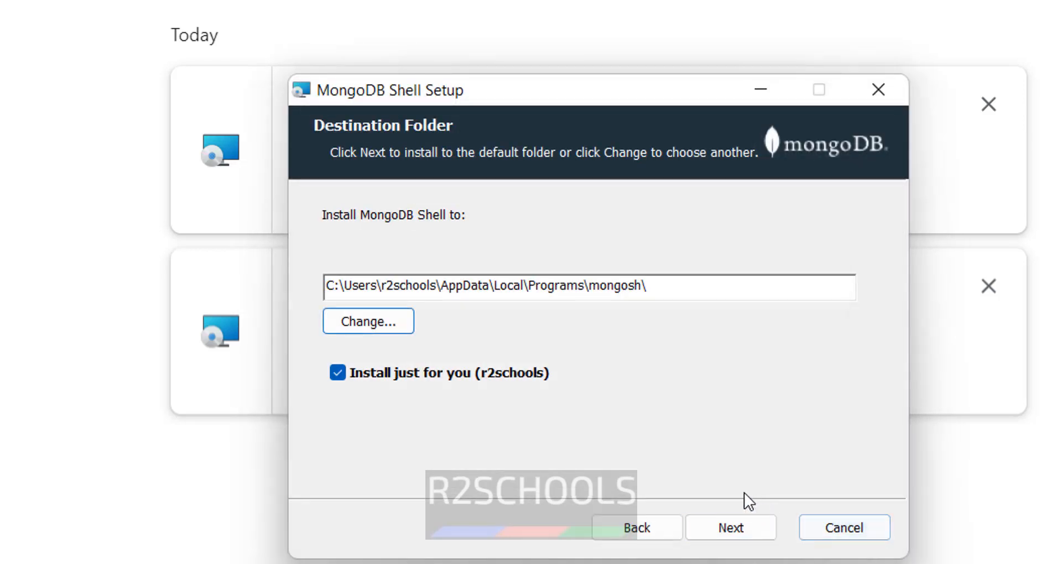
# Install MongoDB Shell for the current user only in the default mongosh folder and finish the setup wizard.
pyautogui.click(735, 532)
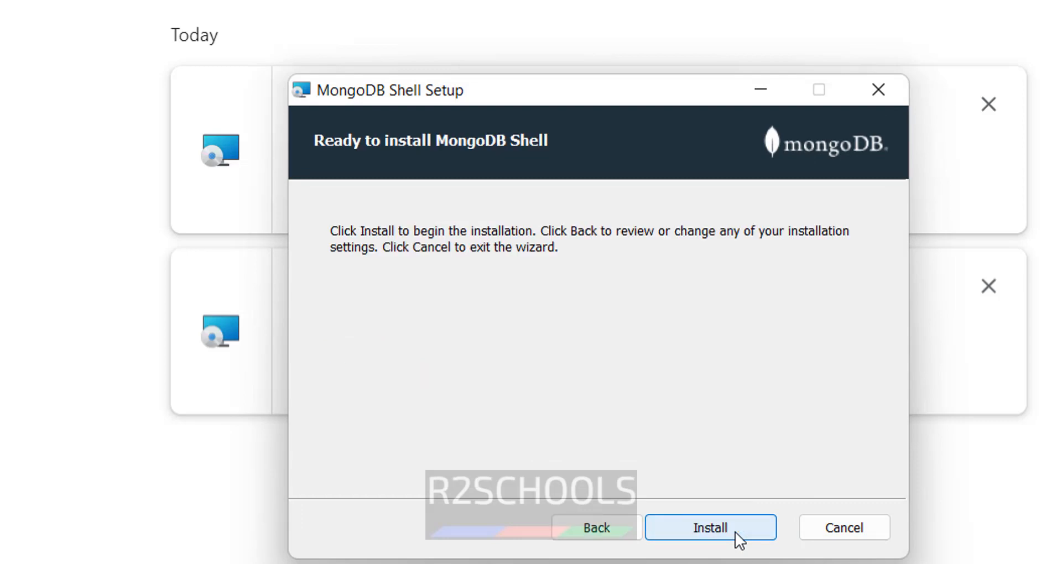
pyautogui.click(736, 532)
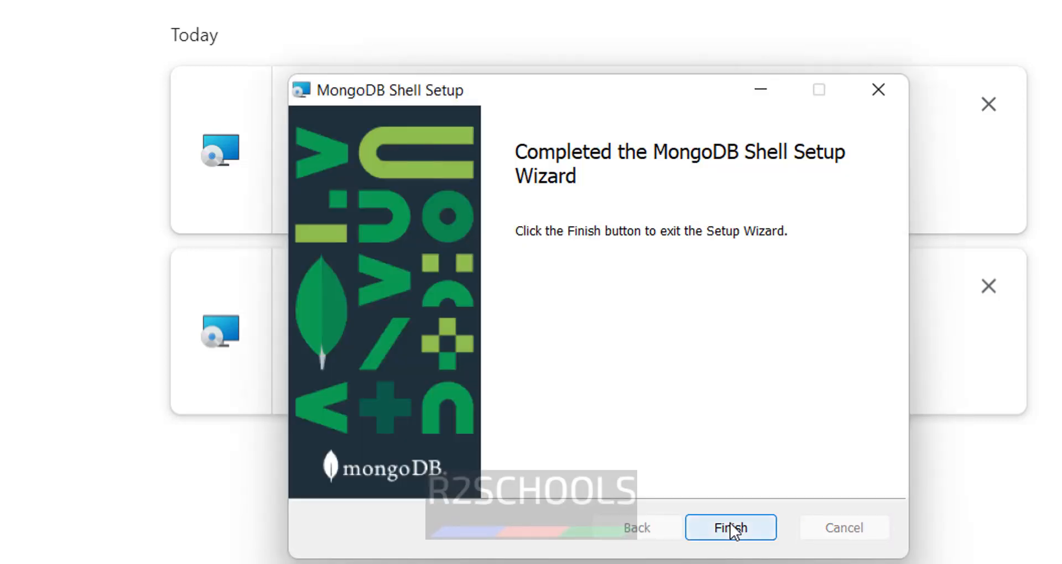
pyautogui.click(731, 527)
# Search Windows for the installed mongosh app and dismiss the search.
pyautogui.press('super')
pyautogui.write('c')
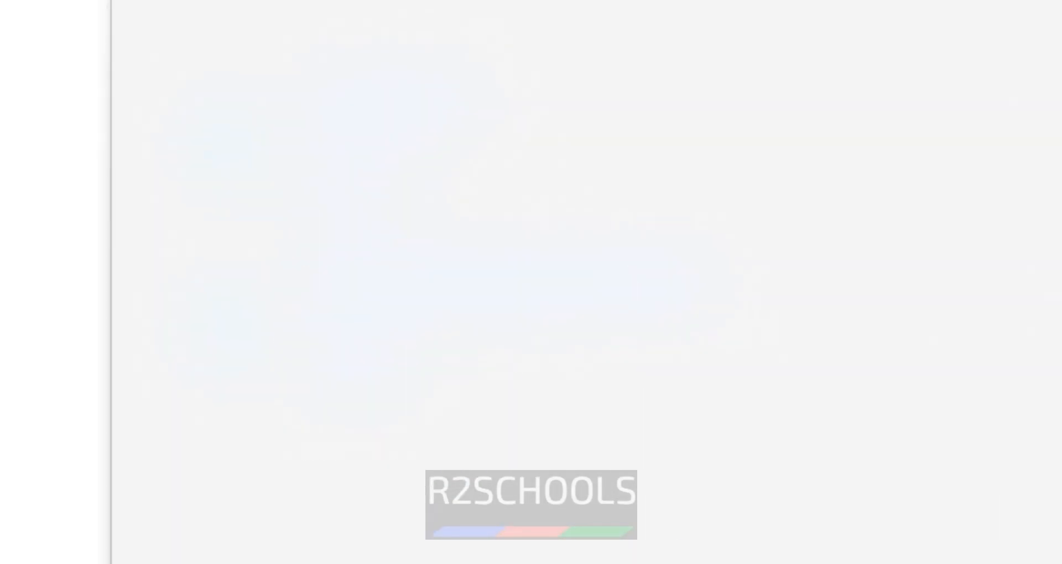
pyautogui.write('mongosh')
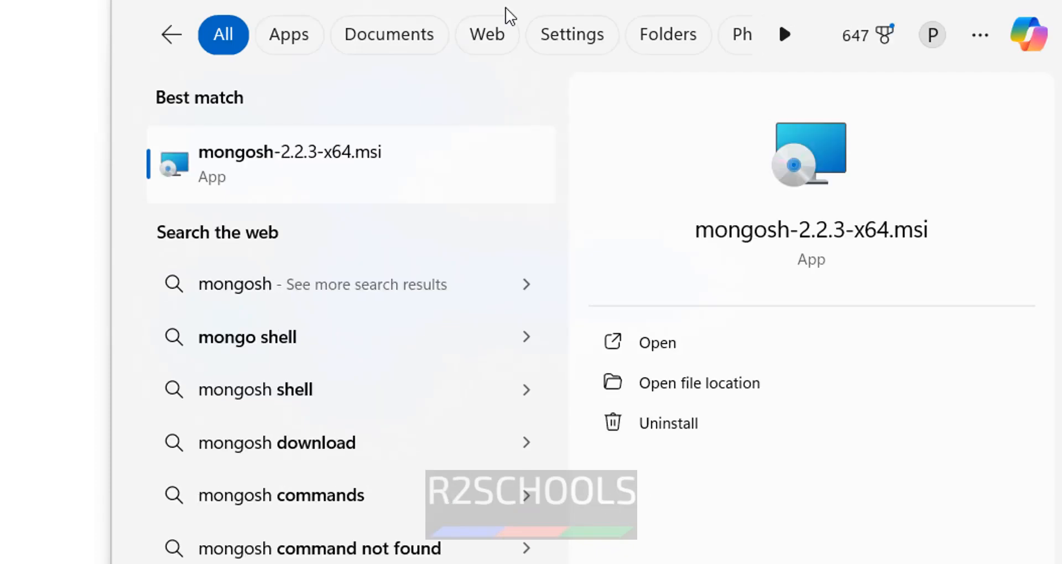
pyautogui.press('Escape')
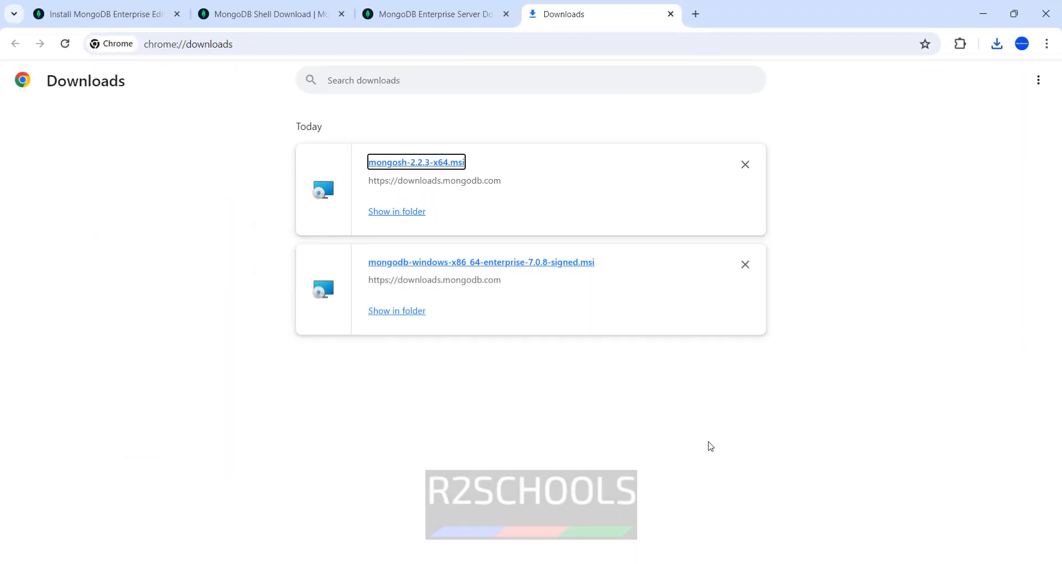
# Launch mongosh through the Windows Run dialog.
pyautogui.press('super+r')
pyautogui.write('mongo')
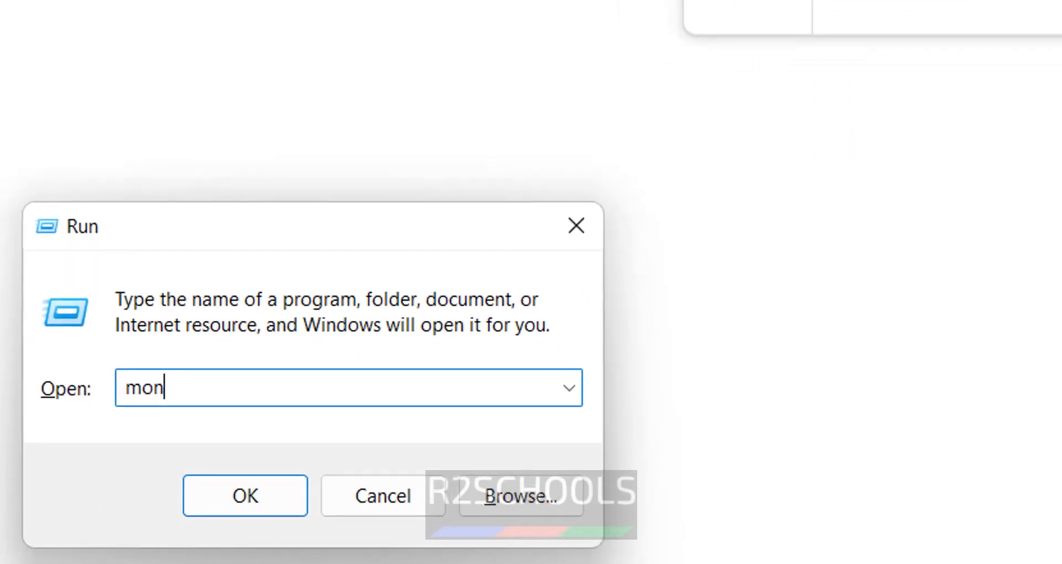
pyautogui.write('sh')
pyautogui.press('Return')
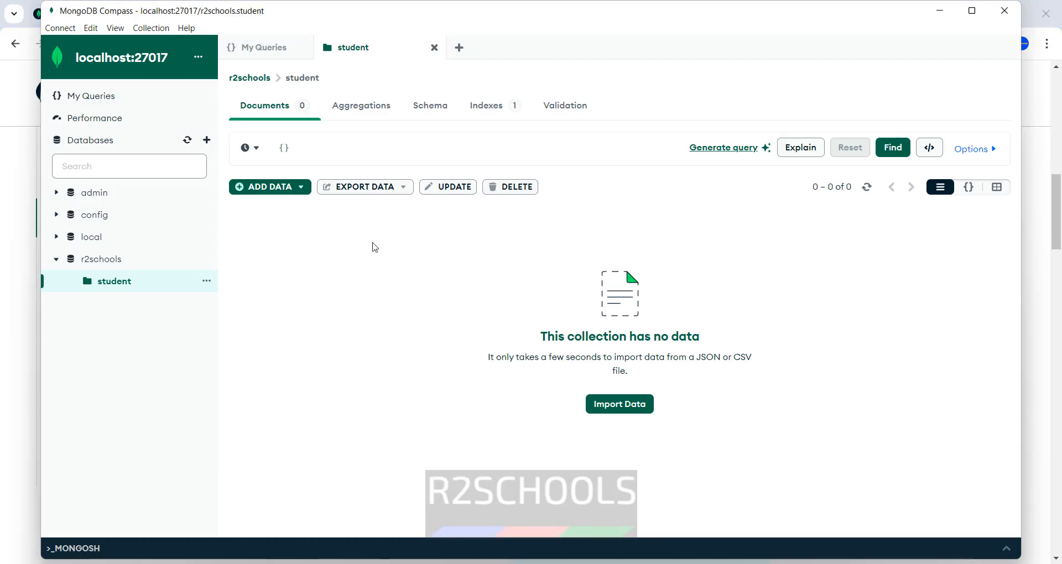
# Switch to MongoDB Compass and open the connection info of the current server to check its host and port.
pyautogui.click(198, 57)
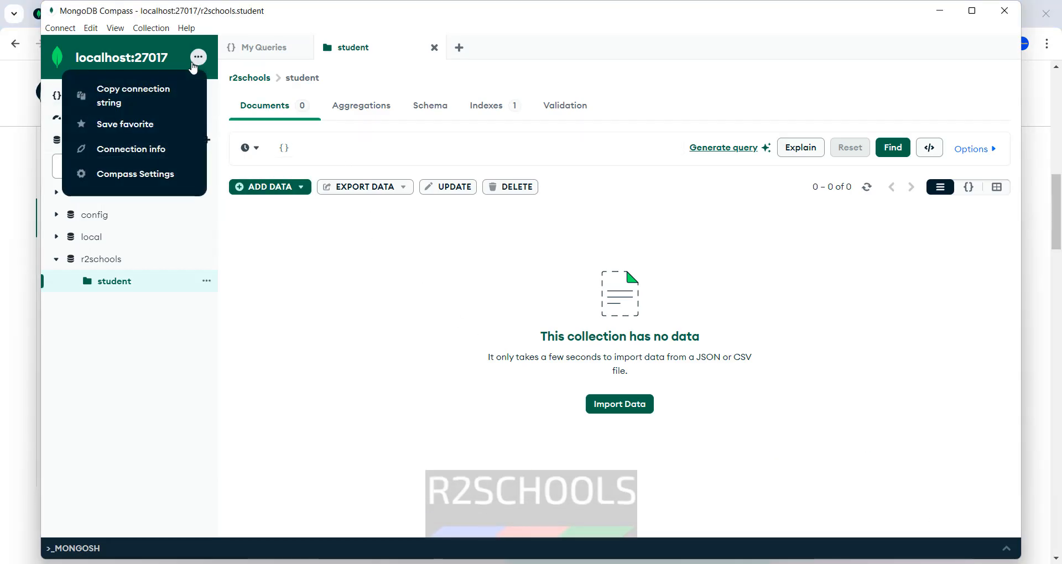
pyautogui.click(155, 137)
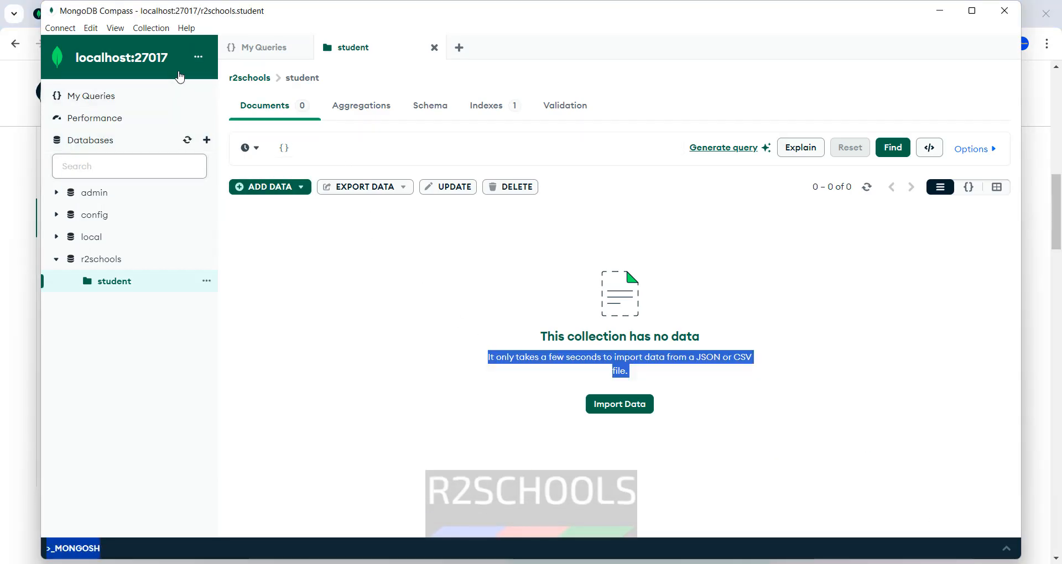
pyautogui.click(194, 59)
pyautogui.click(140, 138)
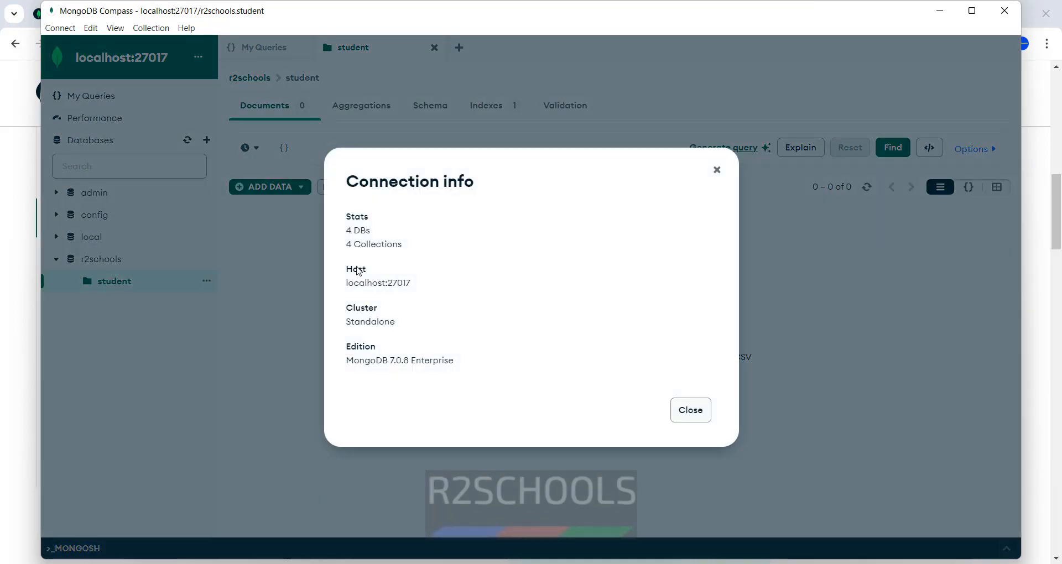
pyautogui.moveTo(348, 284); pyautogui.dragTo(386, 284)
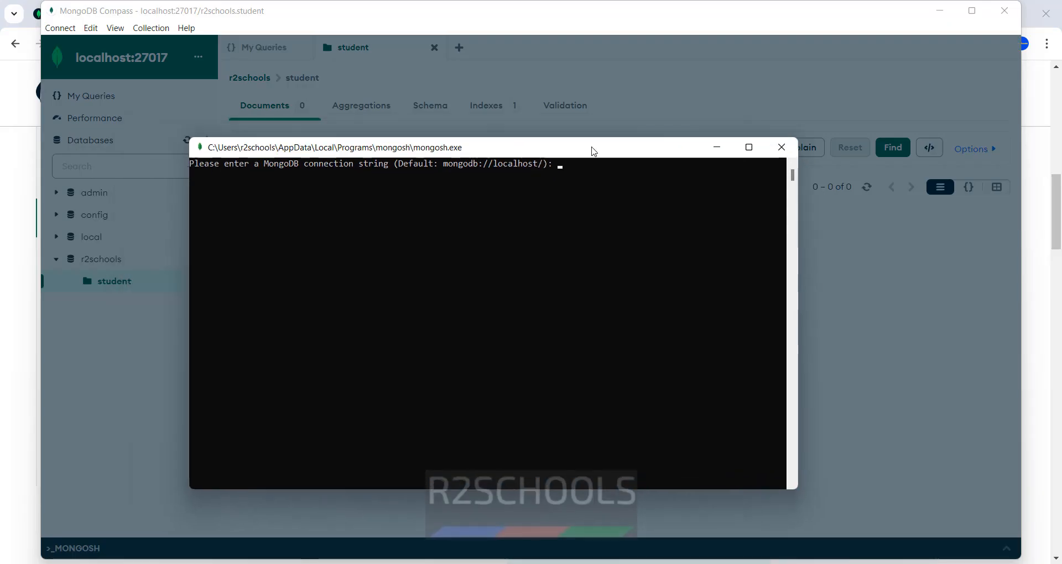
# Connect the mongosh console with the default connection string mongodb://localhost/ and check the MongoDB and mongosh versions.
pyautogui.moveTo(594, 152); pyautogui.dragTo(543, 85)
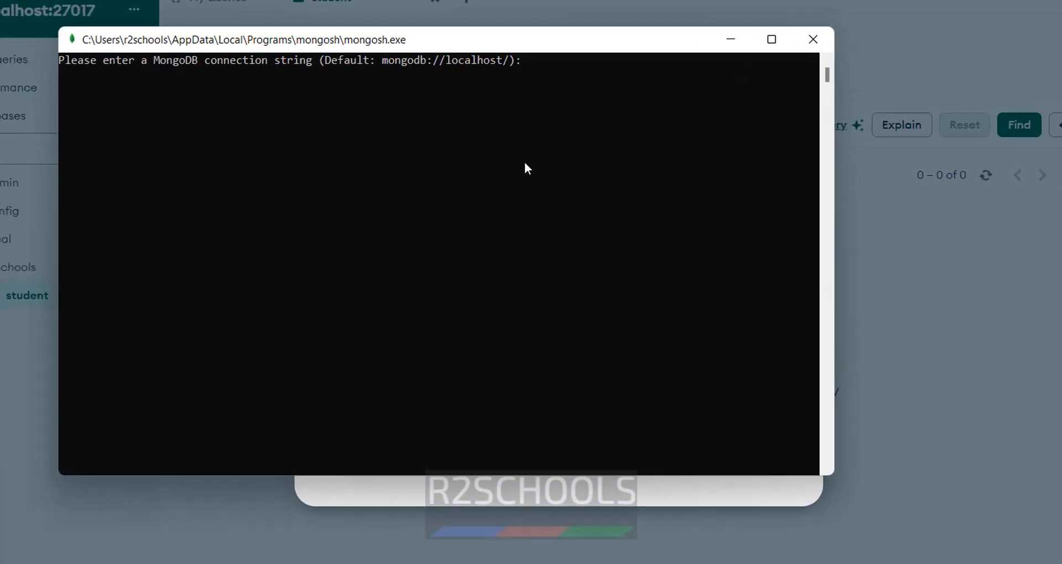
pyautogui.press('Return')
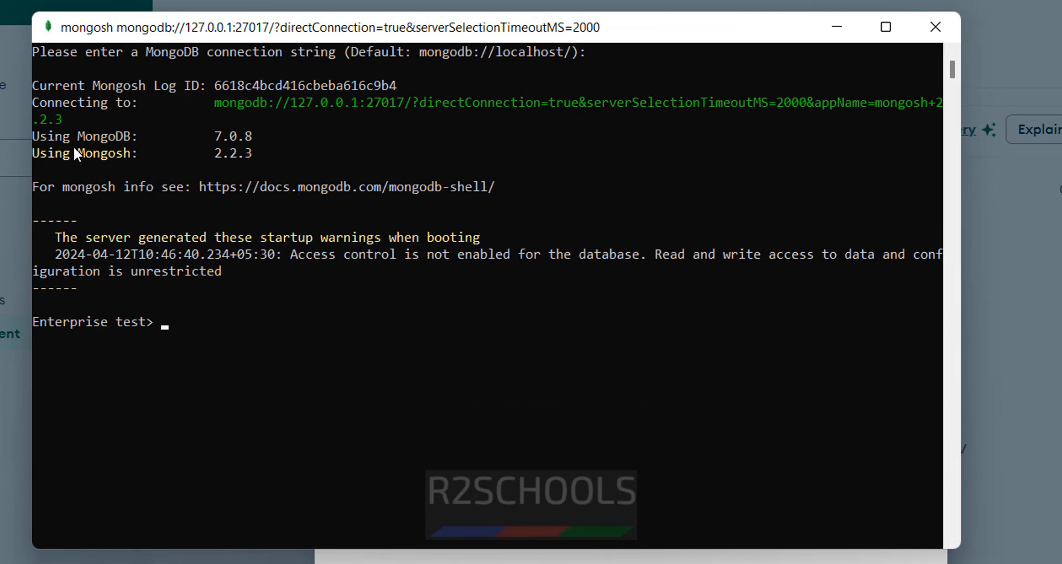
pyautogui.moveTo(215, 138); pyautogui.dragTo(252, 135)
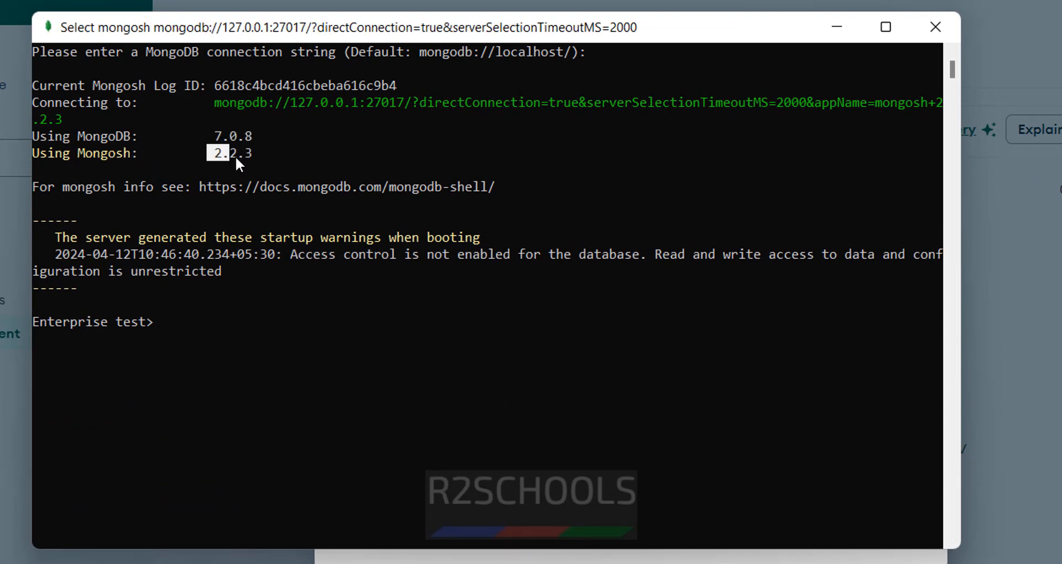
pyautogui.moveTo(236, 157); pyautogui.dragTo(247, 157)
# List all databases on the server with show dbs; in mongosh.
pyautogui.click(227, 302)
pyautogui.write('show ')
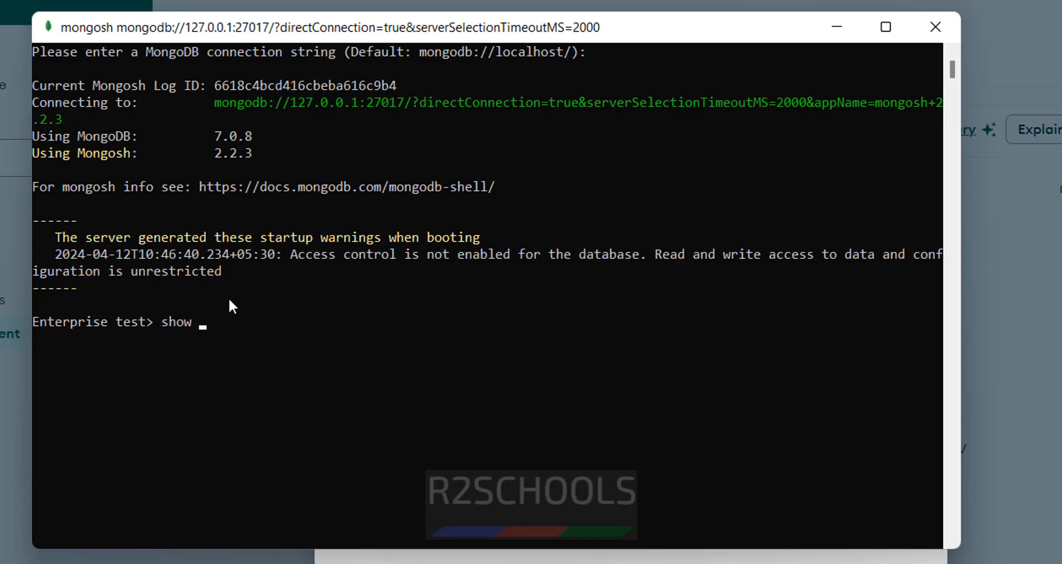
pyautogui.write('dbs;')
pyautogui.press('Return')
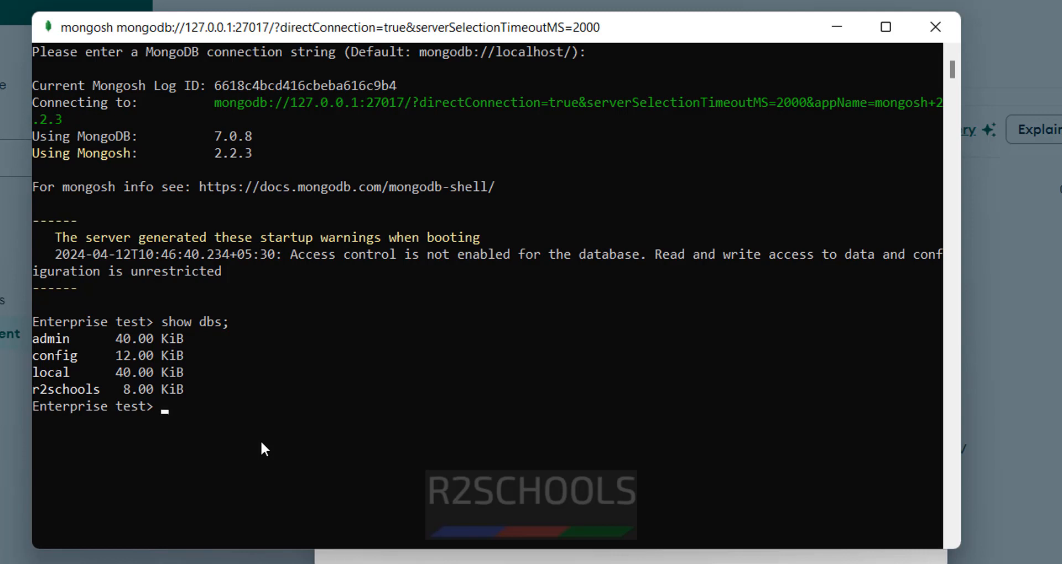
# Switch to the r2schools database and list its collections with show collections;.
pyautogui.write('use r2schools')
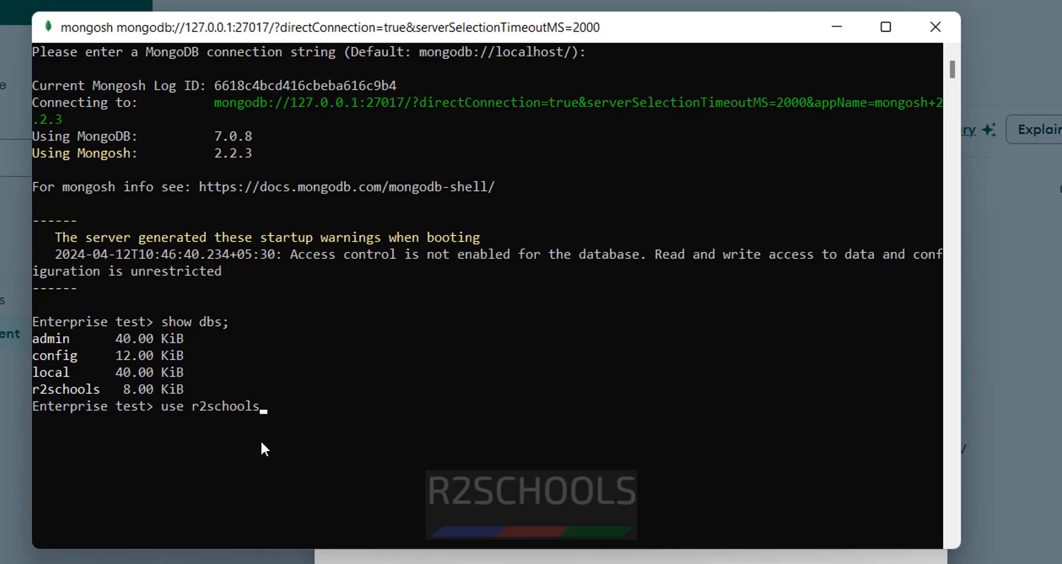
pyautogui.press('Return')
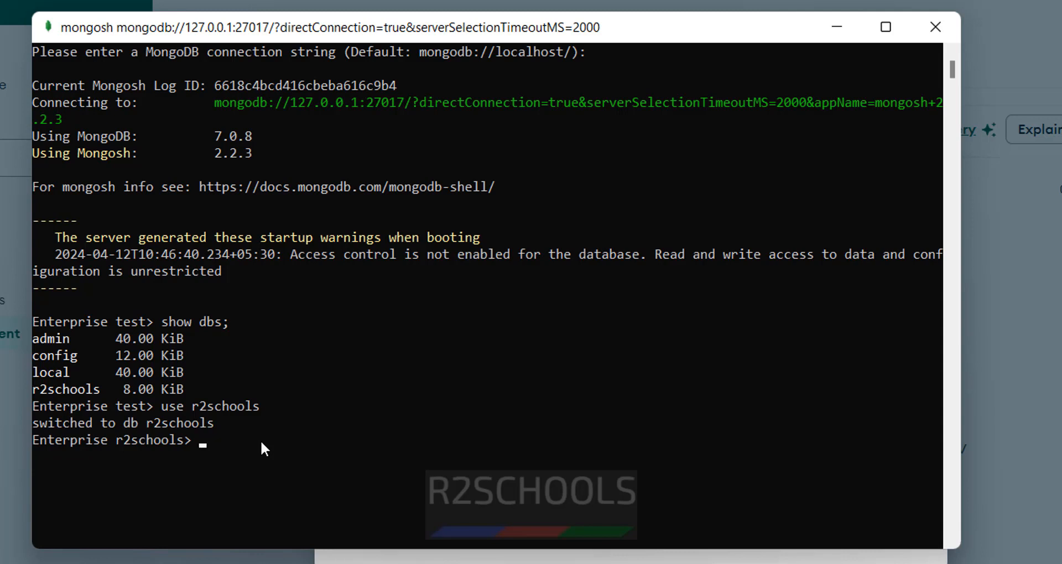
pyautogui.write('show collections;')
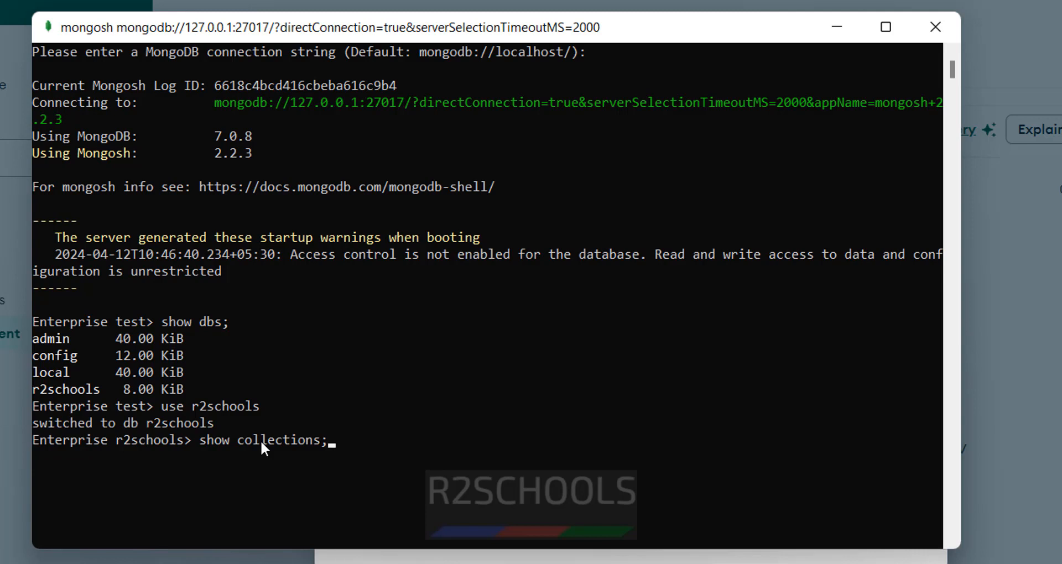
pyautogui.press('Return')
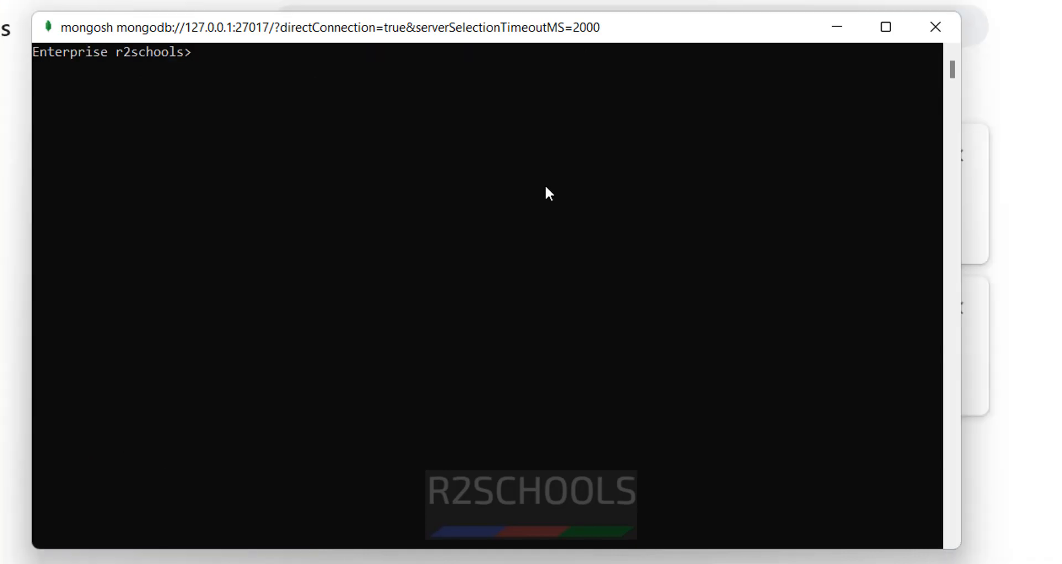
# Insert one document {"Class":5} into the class collection of r2schools with db.class.insertOne.
pyautogui.write('db.')
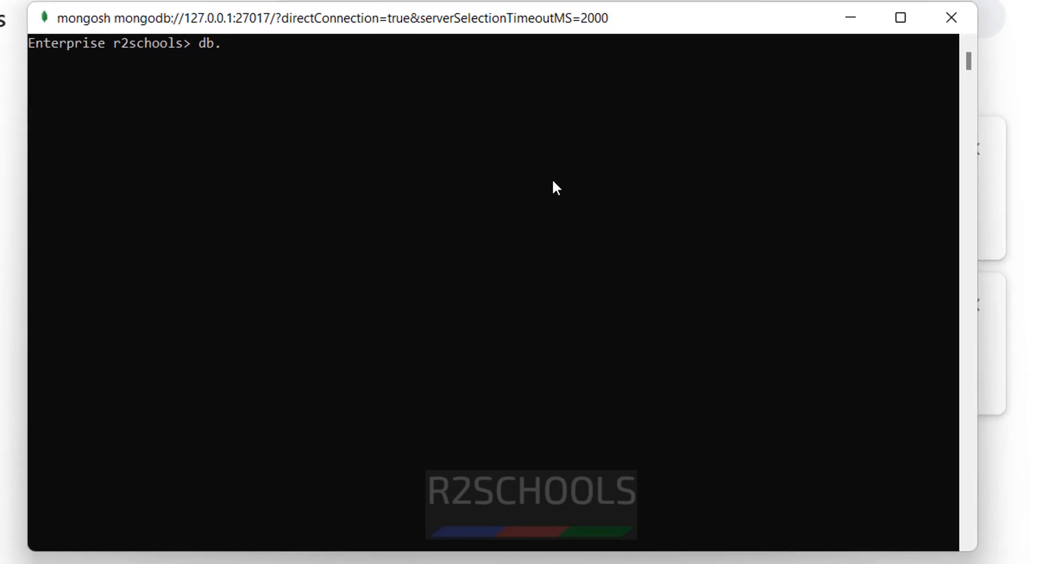
pyautogui.write('class.')
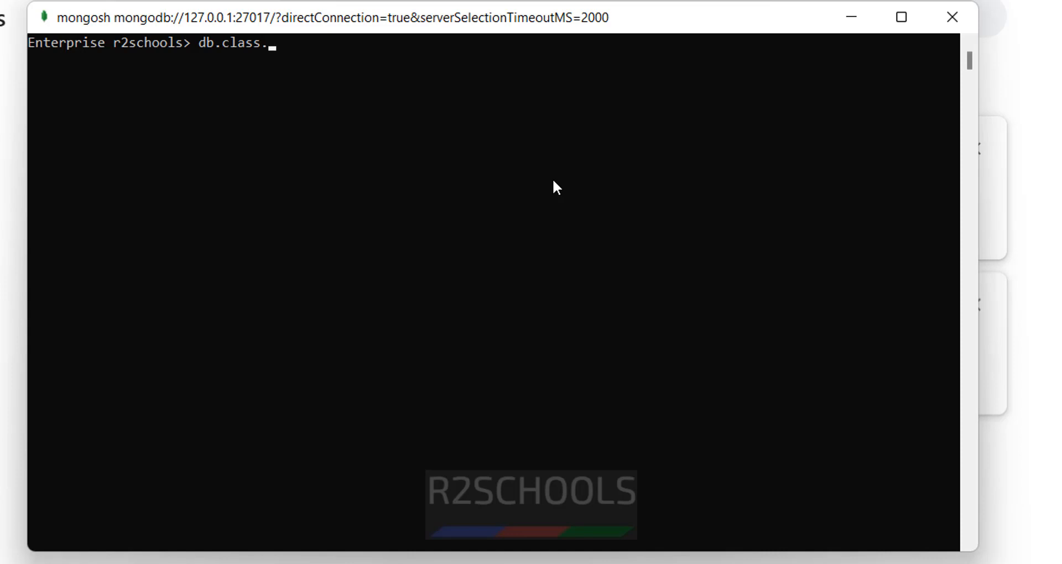
pyautogui.write('insertOne')
pyautogui.write('({')
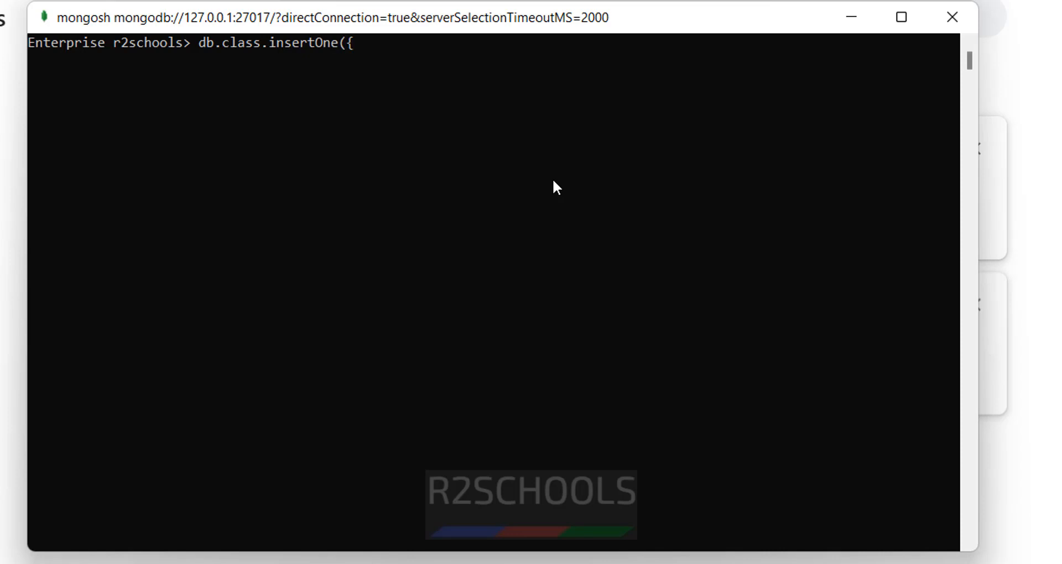
pyautogui.write('"Class":5});')
pyautogui.press('Return')
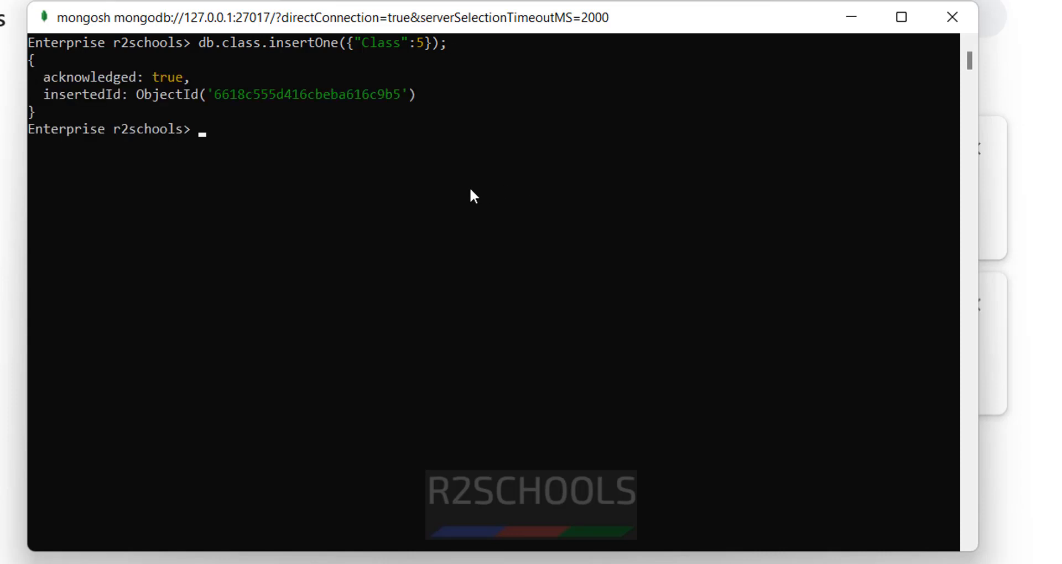
# List the collections of r2schools again and query the documents of the class collection with db.class.find();.
pyautogui.write('show collecti')
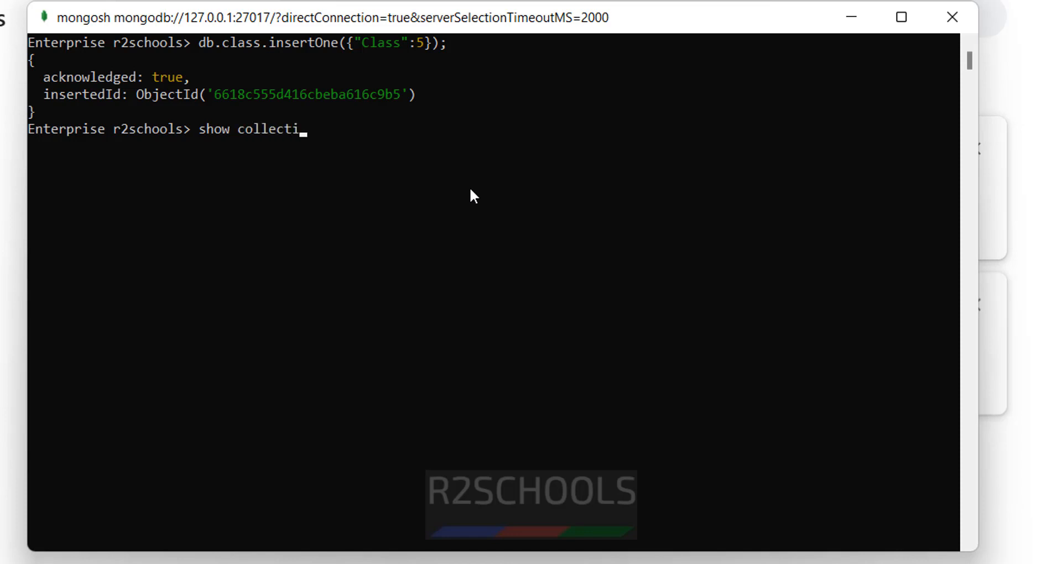
pyautogui.write('ons')
pyautogui.press('Return')
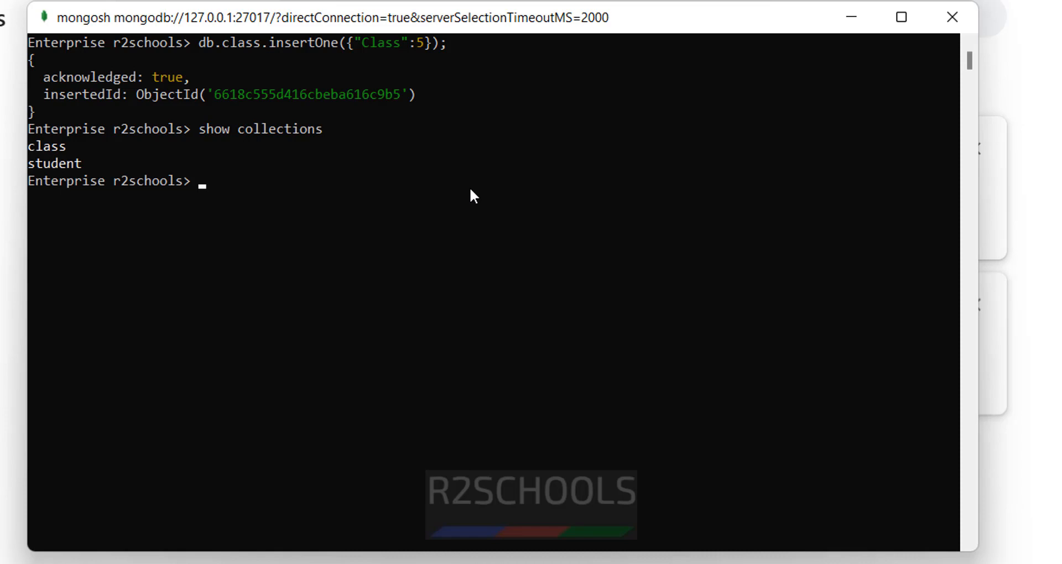
pyautogui.write('db.class.find();')
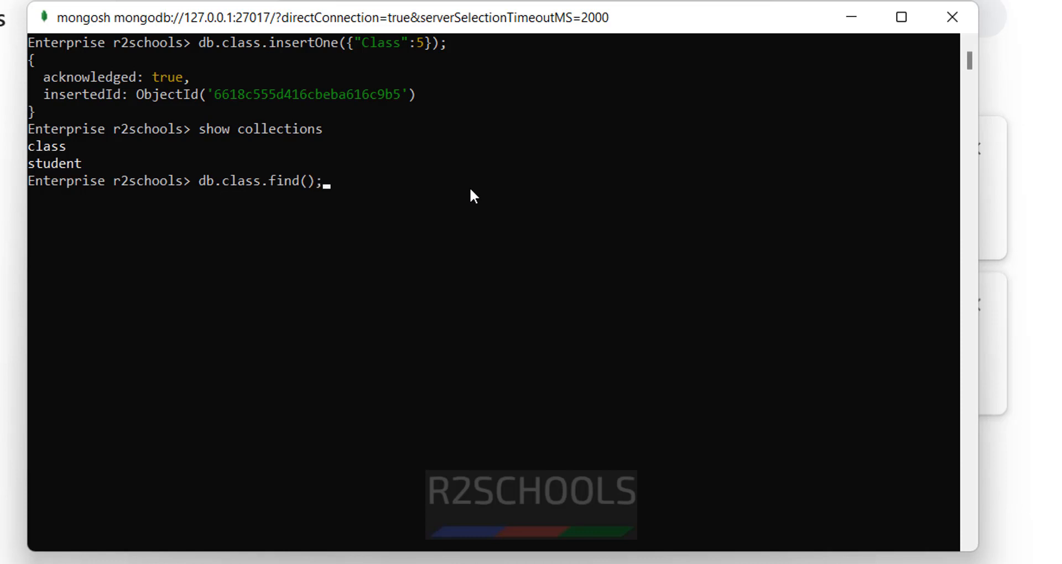
pyautogui.press('Return')
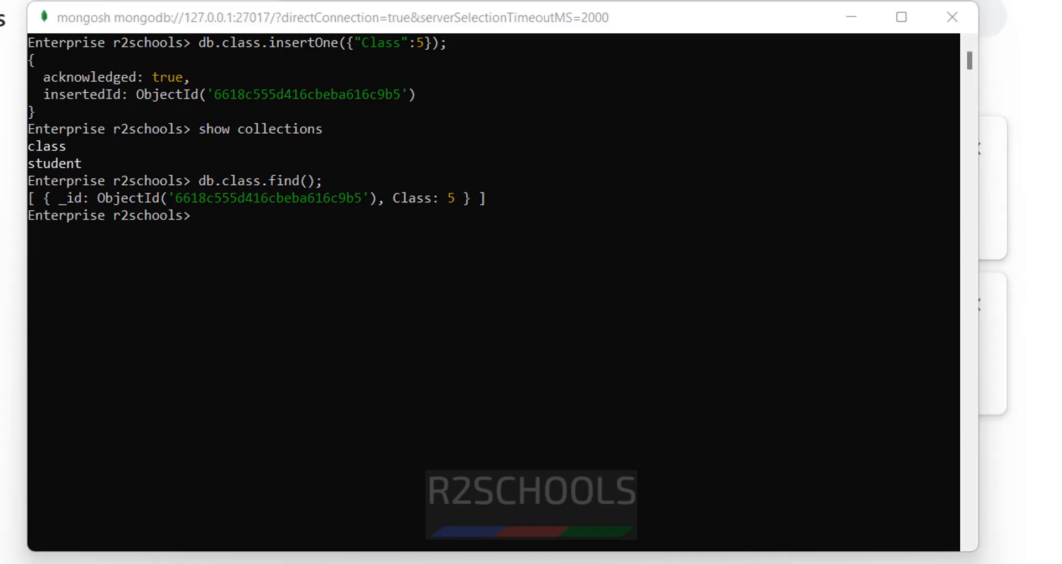
# Switch to the Windows Services console by running services.msc.
pyautogui.click(708, 422)
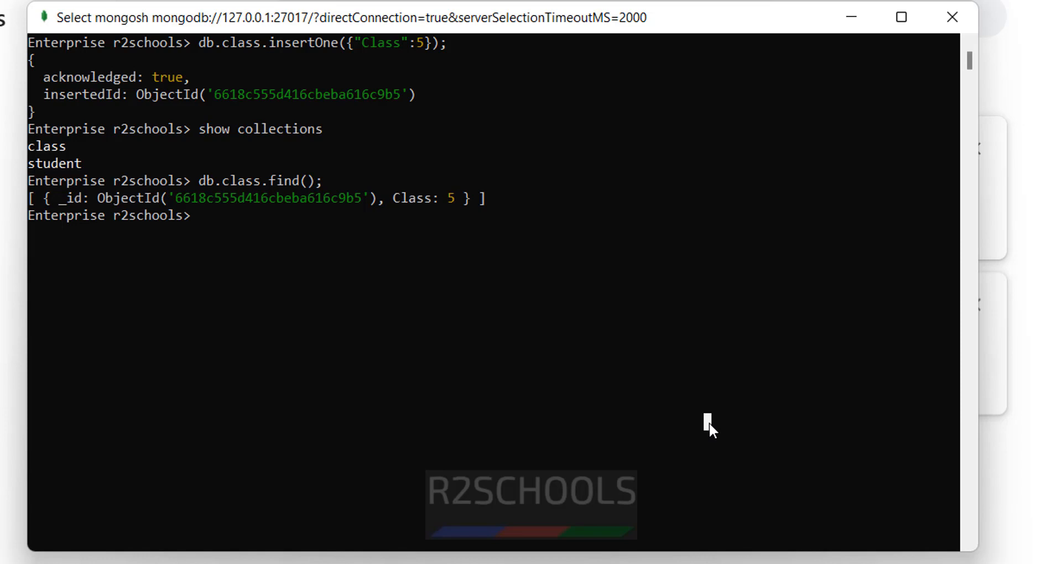
pyautogui.press('super+r')
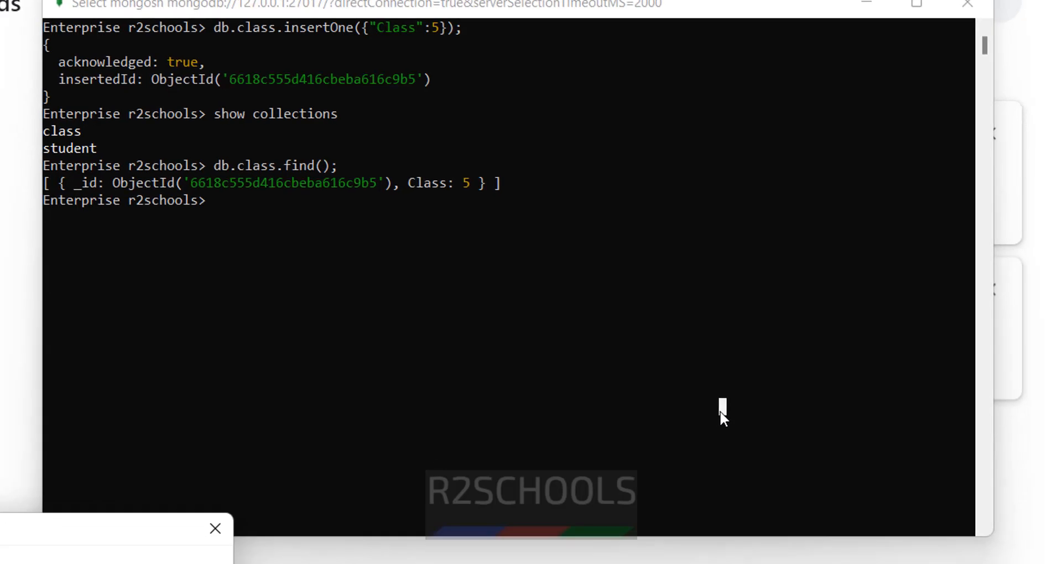
pyautogui.write('services.msc')
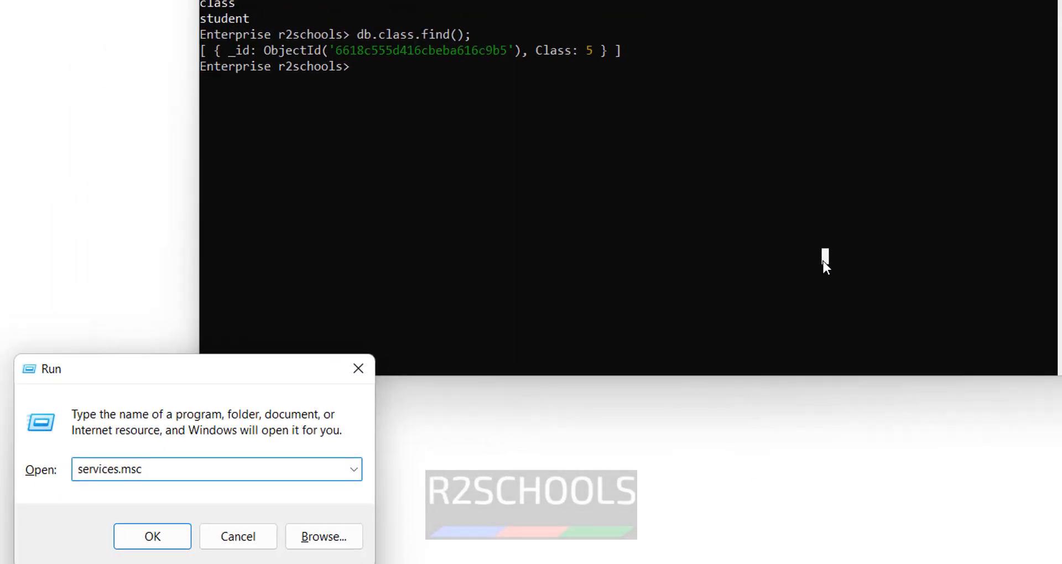
pyautogui.press('Return')
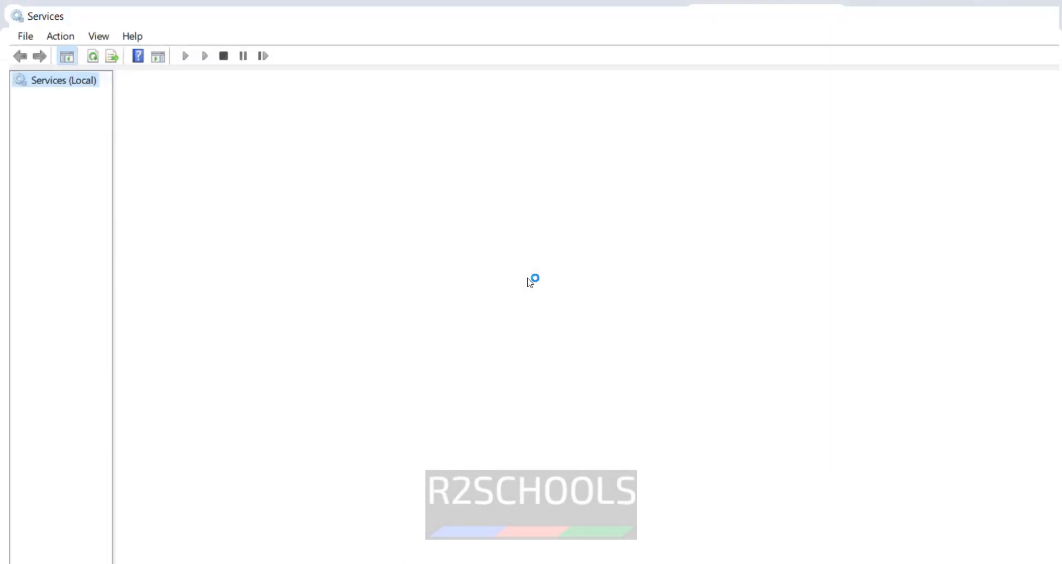
# Locate the MongoDB Server (MongoDB7) service and examine its status and the available start, stop and restart options.
pyautogui.click(362, 272)
pyautogui.press('m')
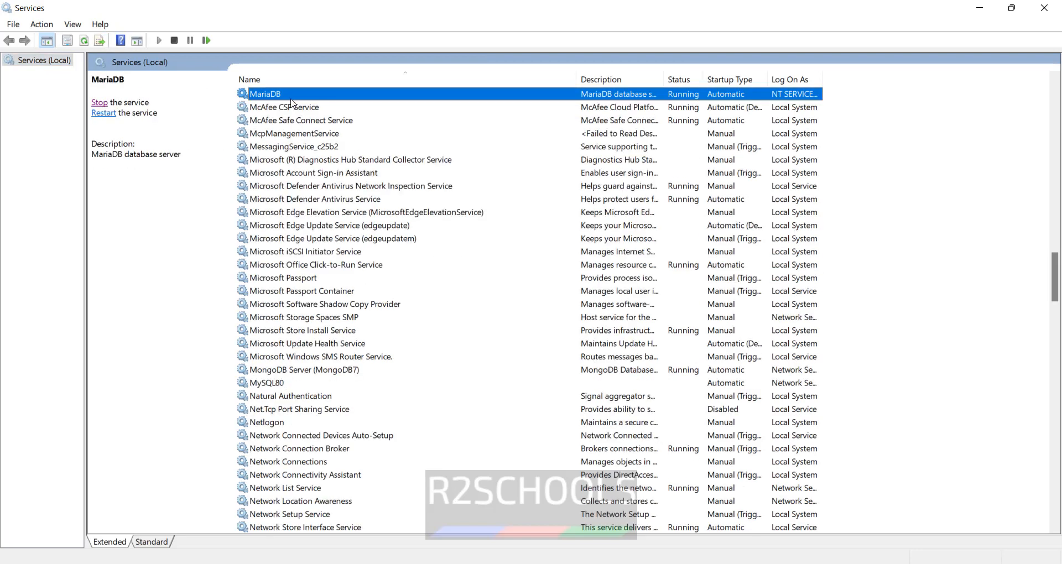
pyautogui.click(306, 370)
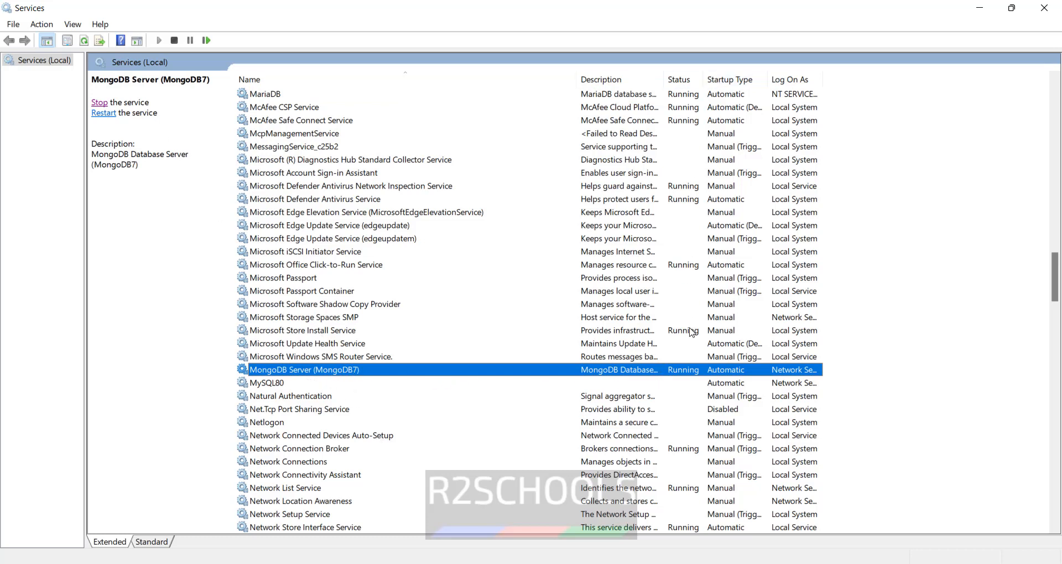
pyautogui.rightClick(362, 370)
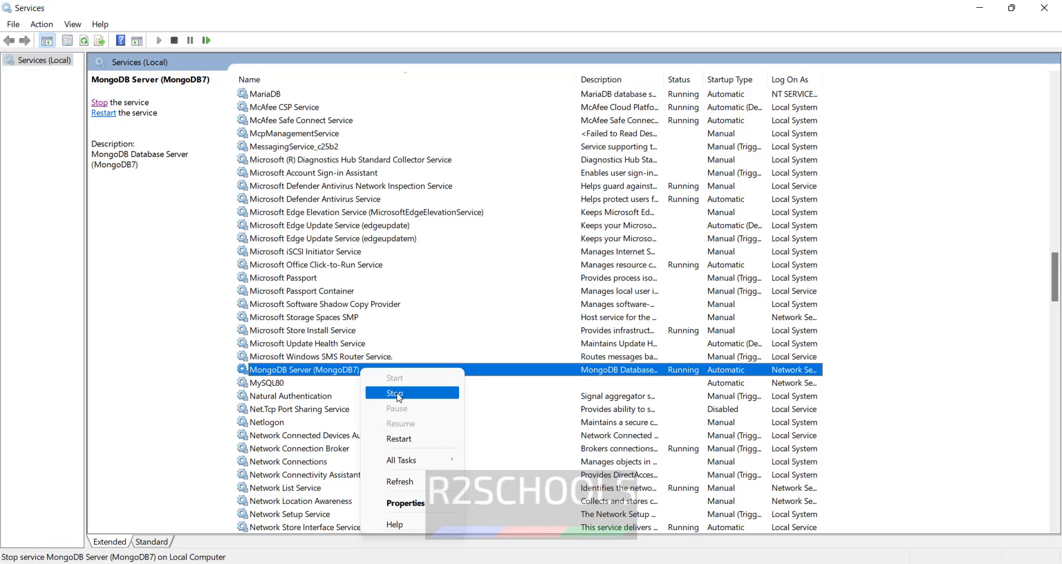
pyautogui.click(337, 374)
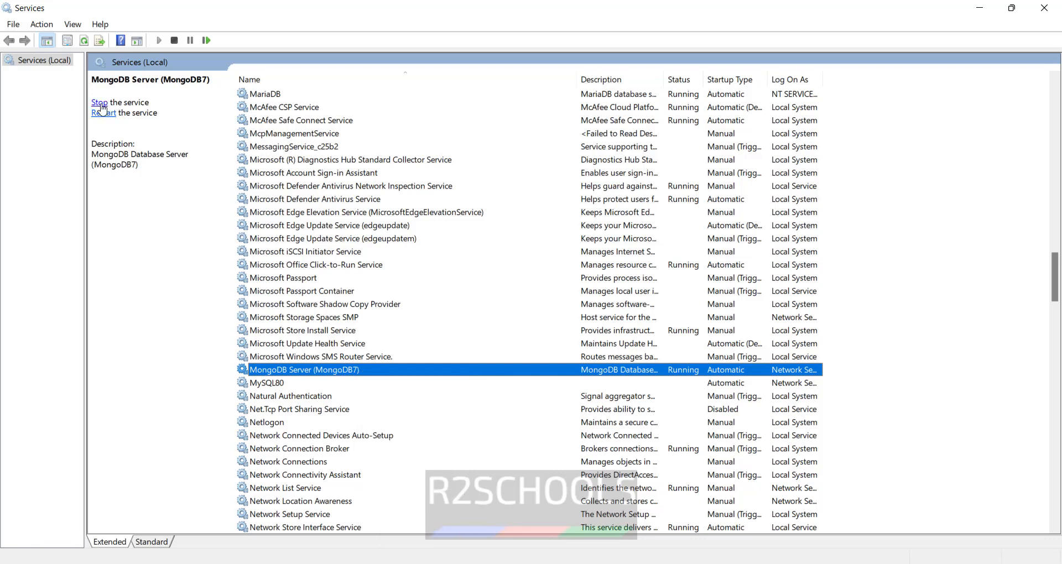